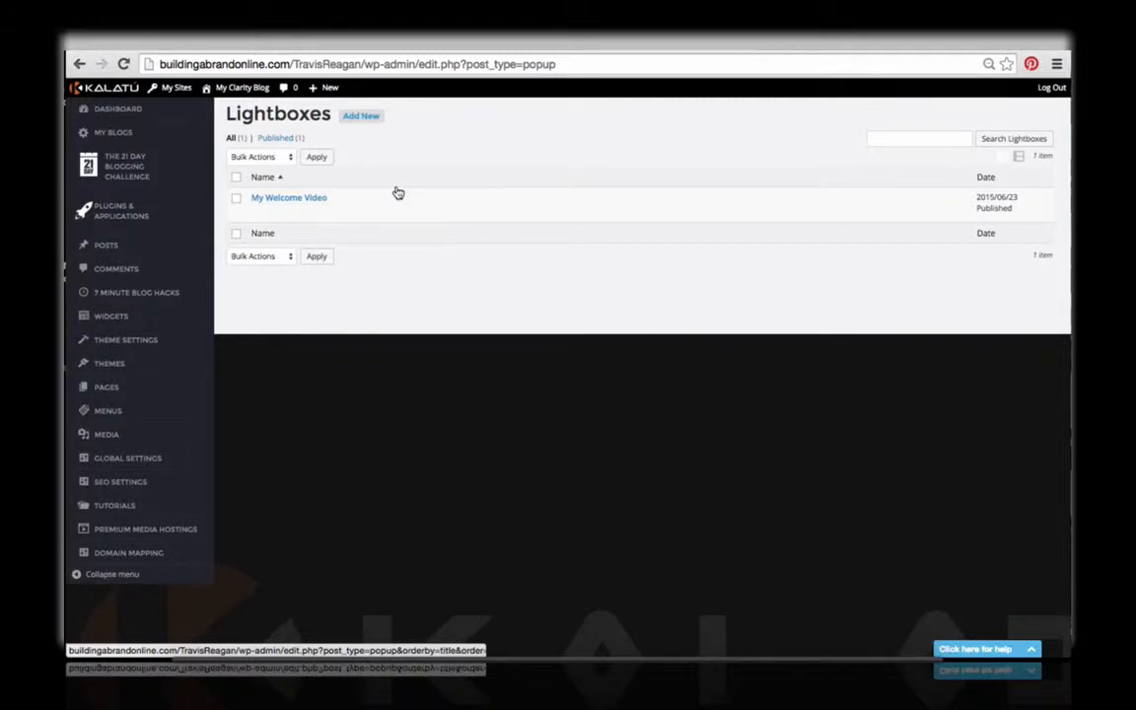
Step: Open the My Welcome Video lightbox for editing and review its title, embedded video, display settings and targeting conditions
click(319, 203)
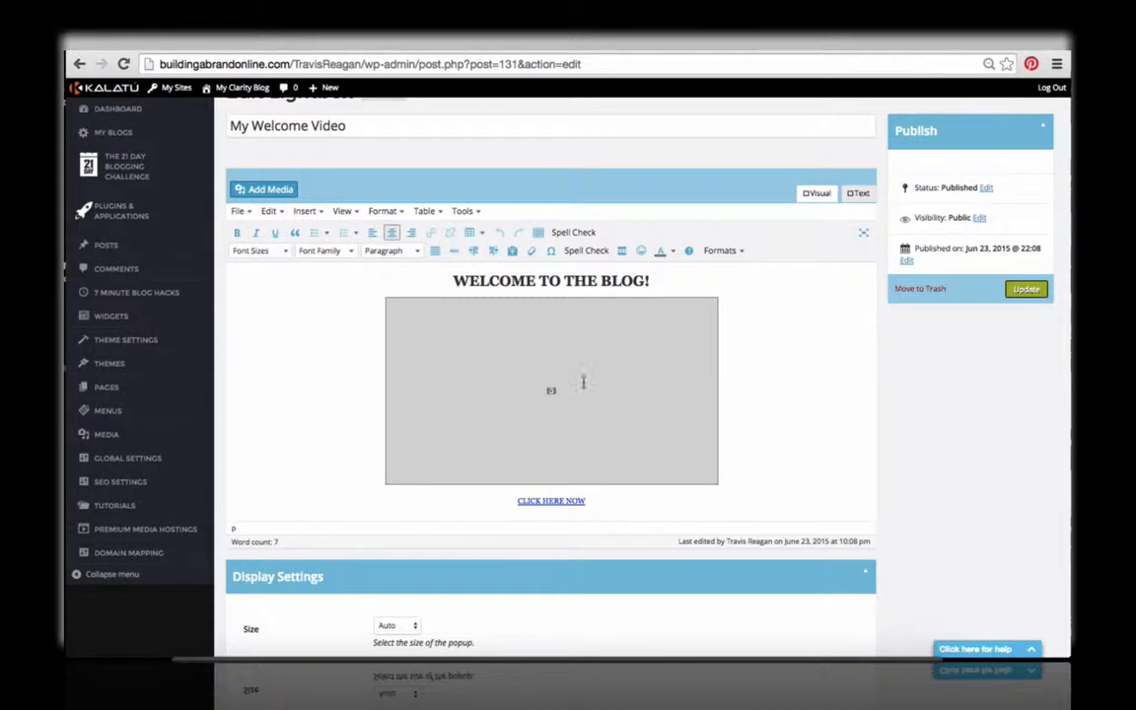
click(601, 397)
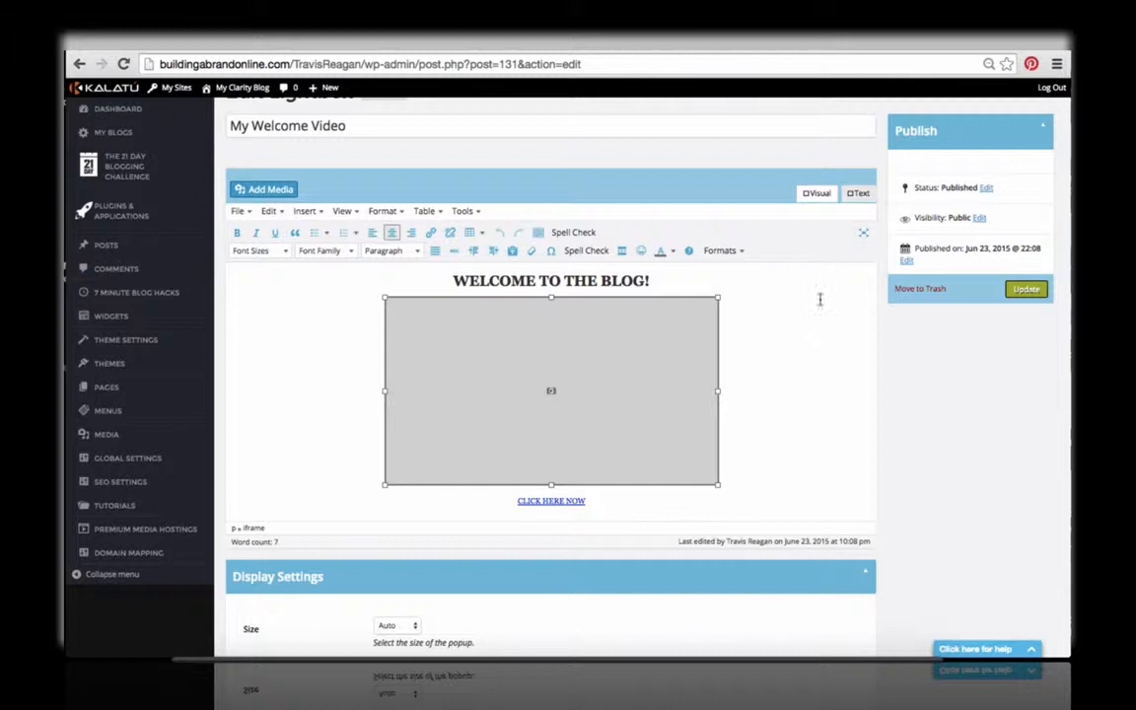
scroll(784, 335, down, 1)
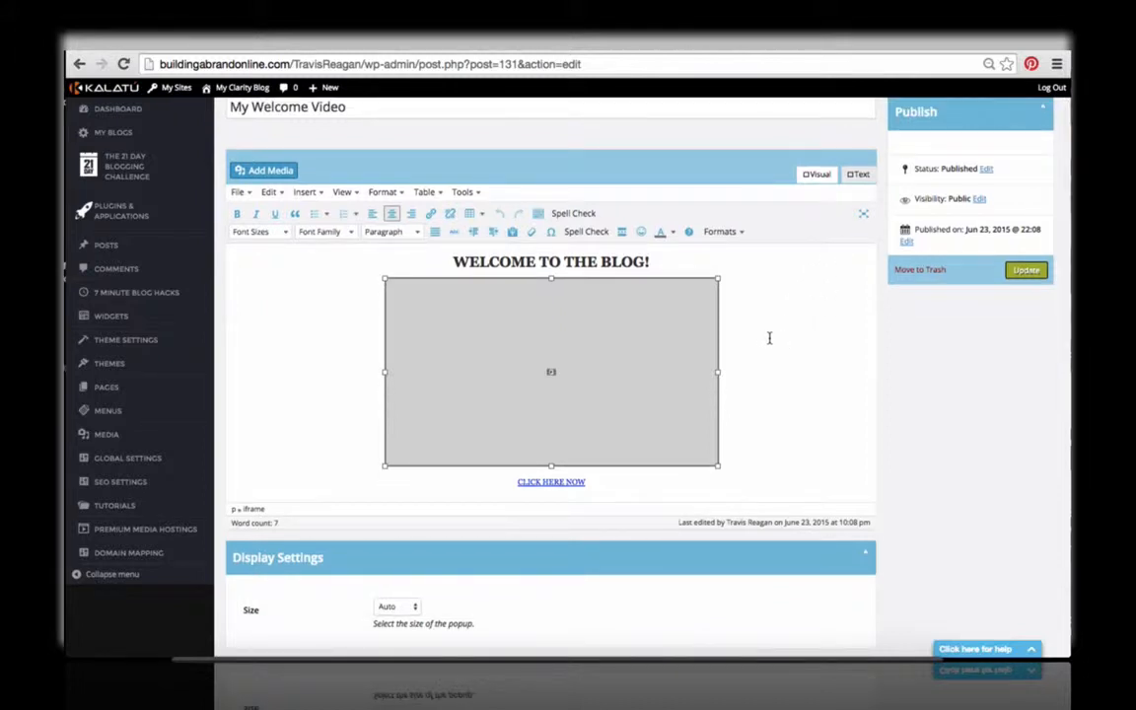
scroll(652, 329, up, 2)
click(472, 146)
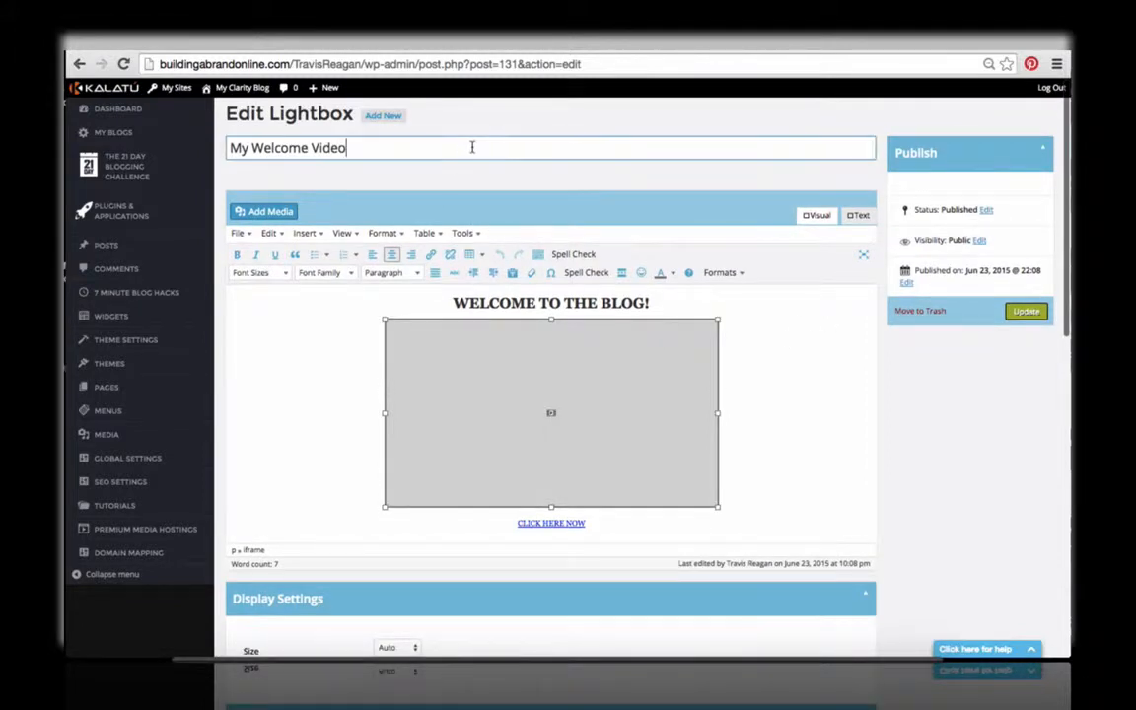
drag(347, 148, 211, 132)
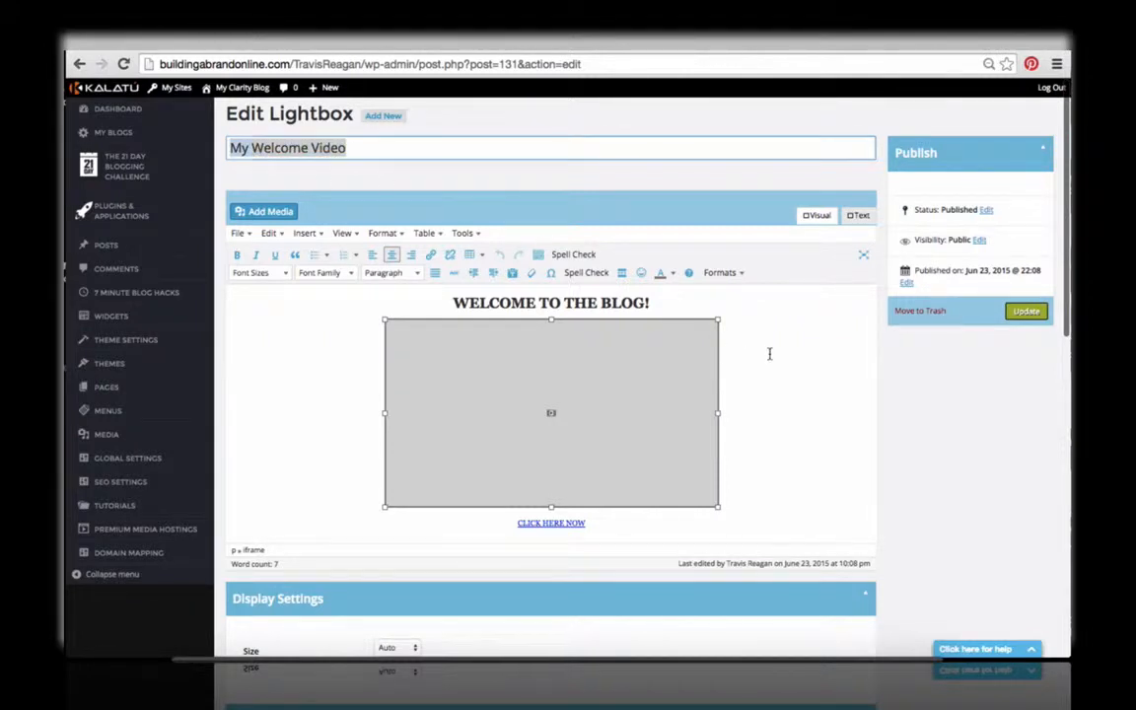
click(770, 352)
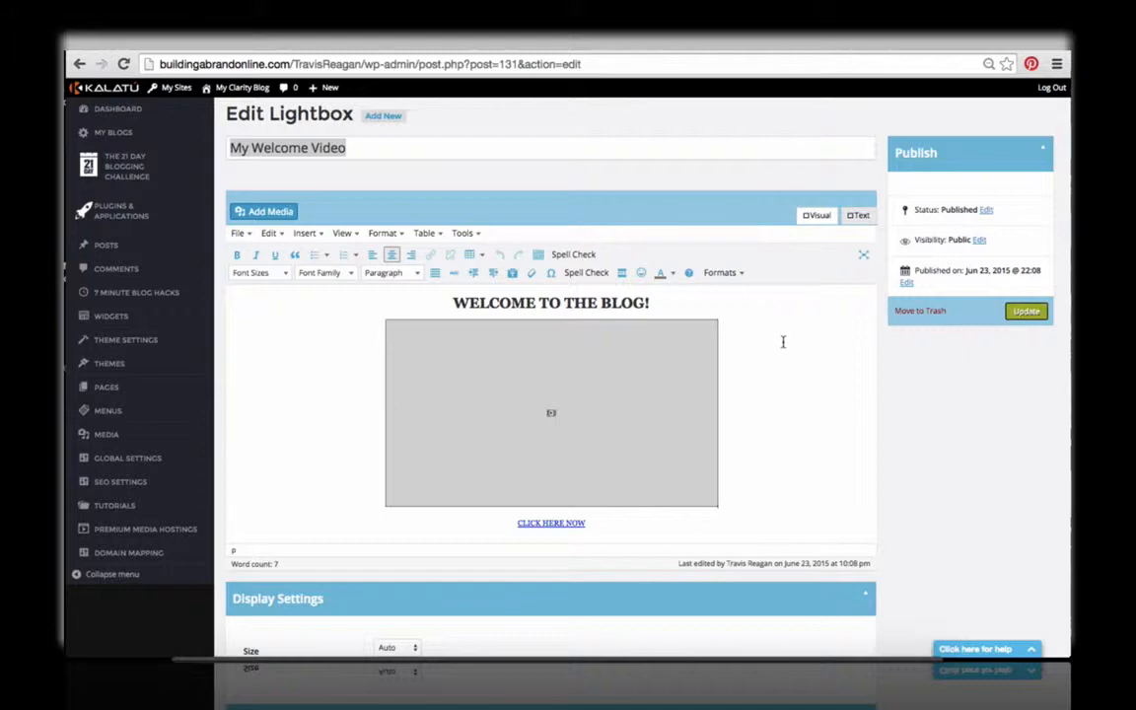
scroll(774, 347, down, 5)
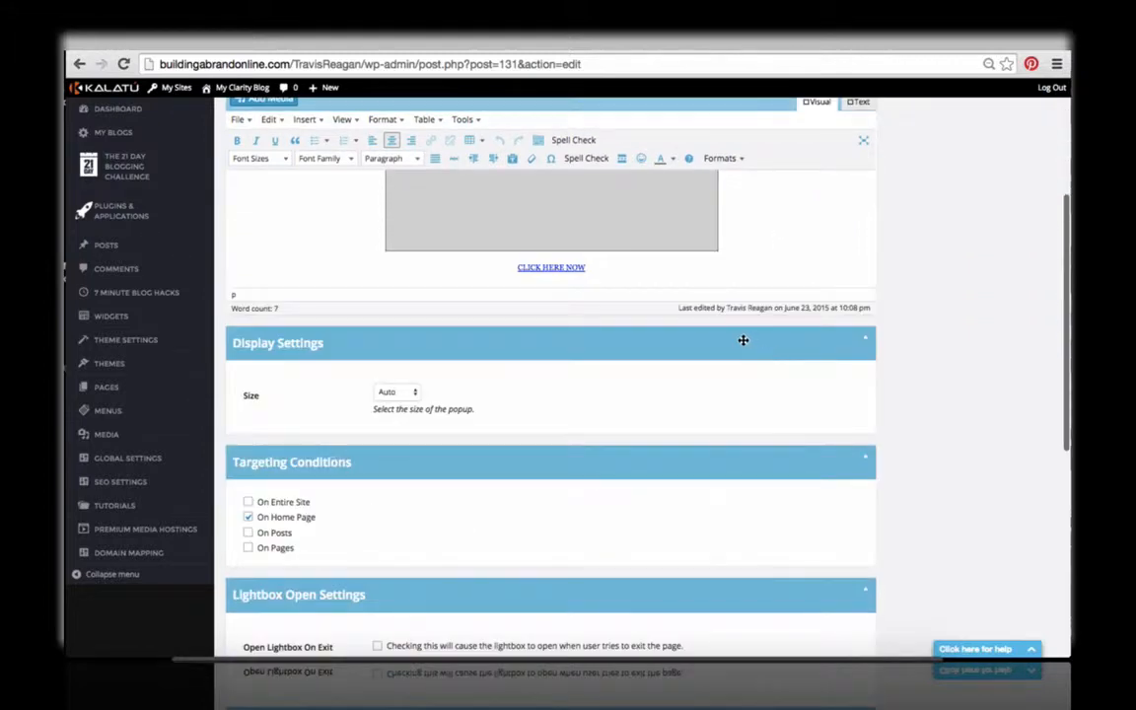
scroll(640, 338, up, 5)
scroll(521, 409, down, 3)
scroll(513, 404, down, 3)
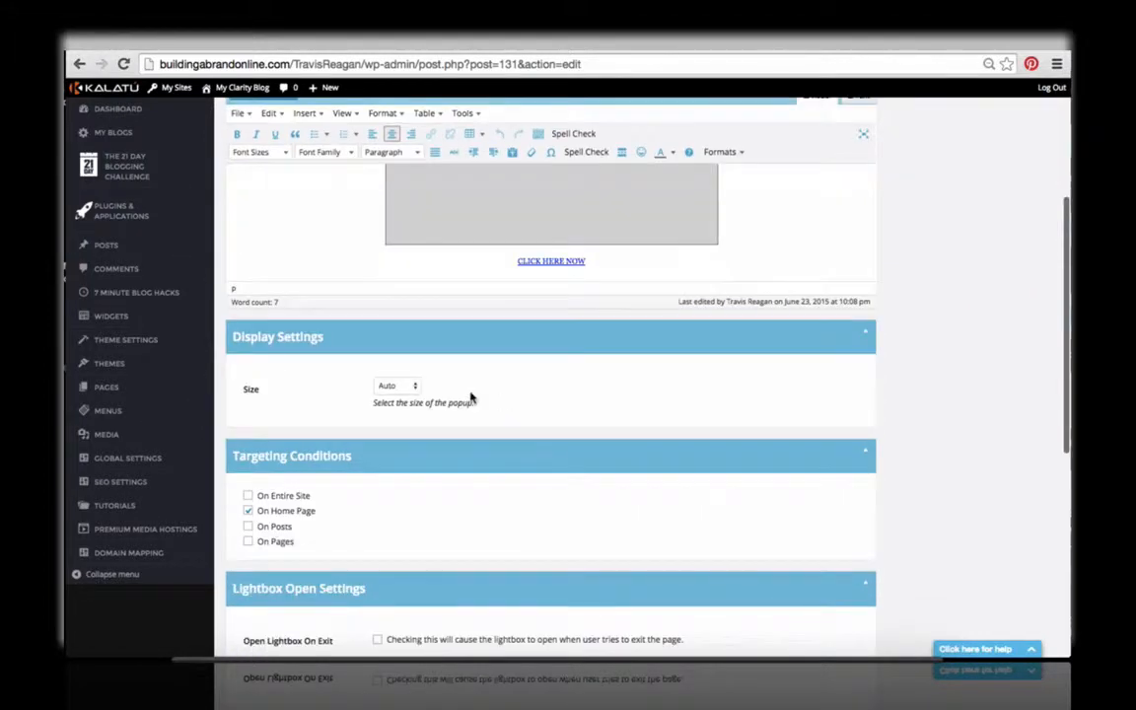
scroll(624, 372, up, 5)
Step: Delete all existing HTML content from the lightbox's text editor and return to the visual editor
click(859, 215)
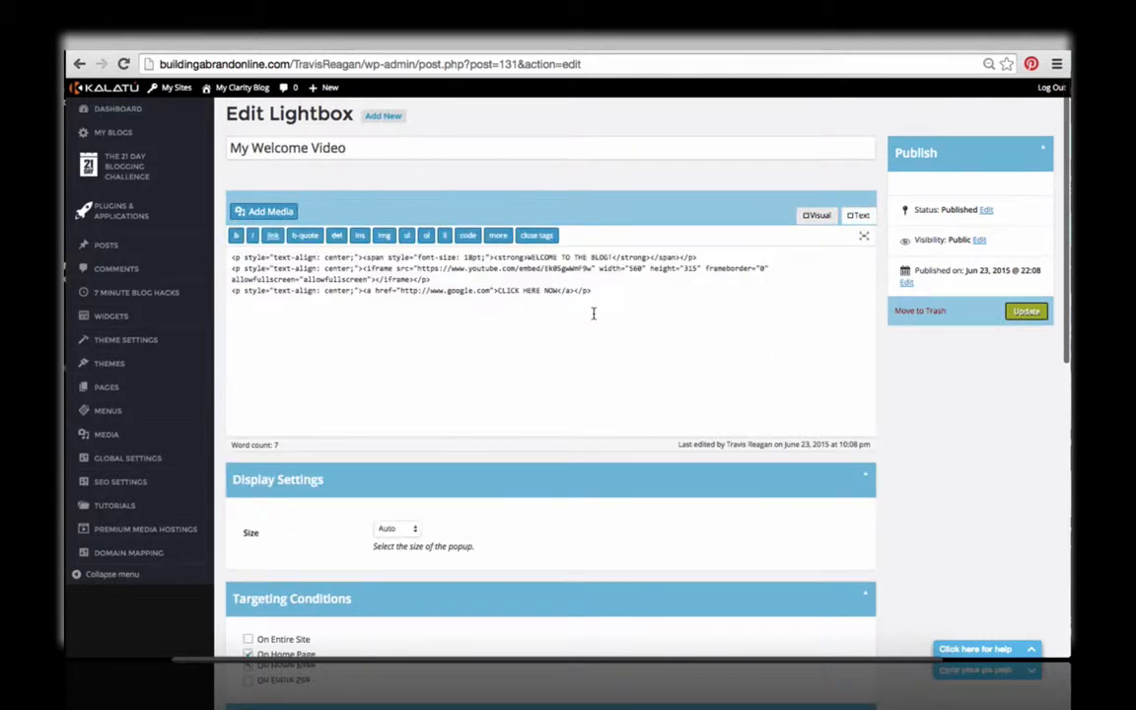
drag(683, 314, 534, 276)
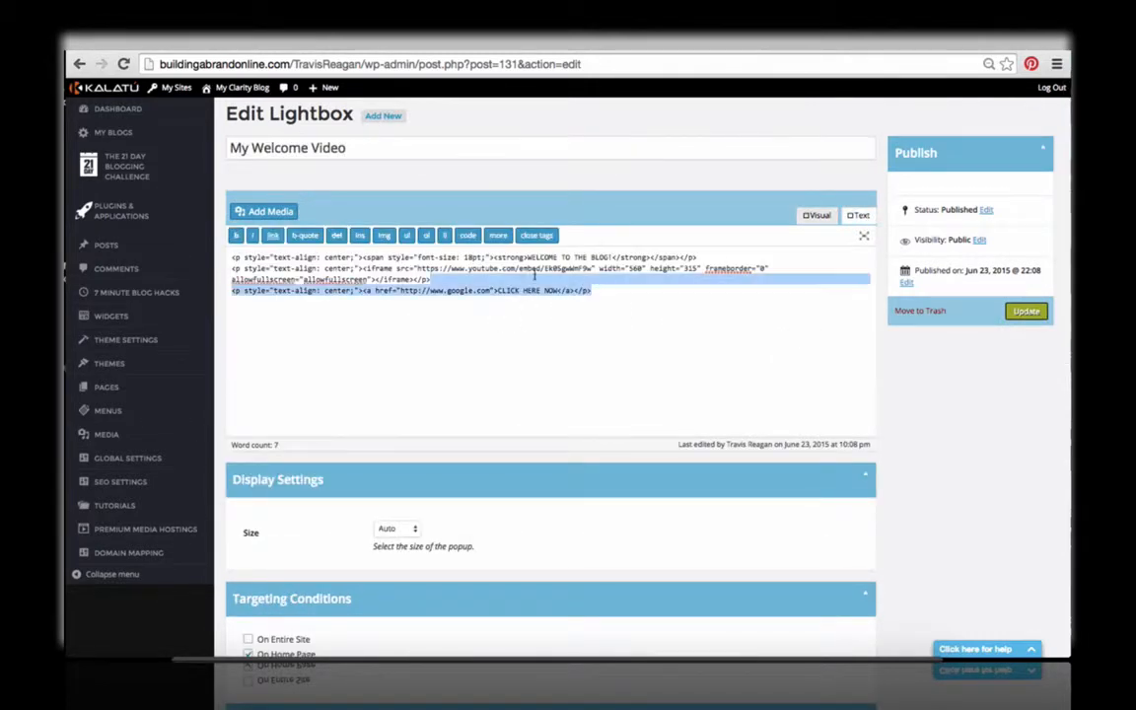
key(super+a)
key(BackSpace)
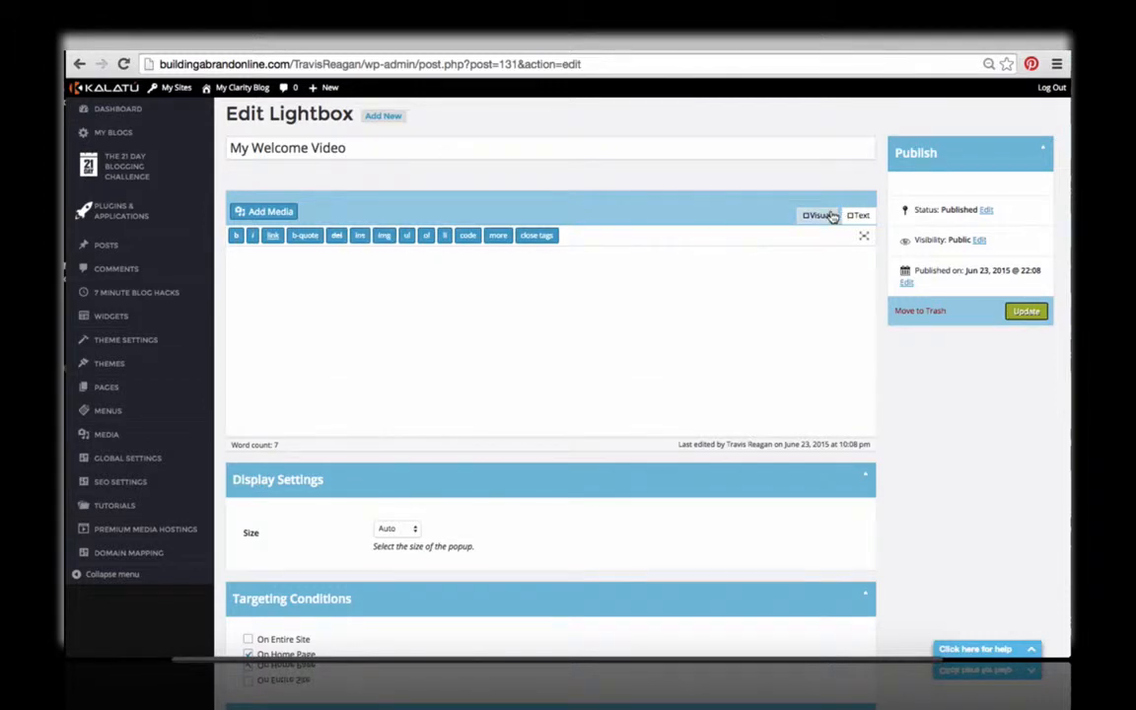
click(831, 215)
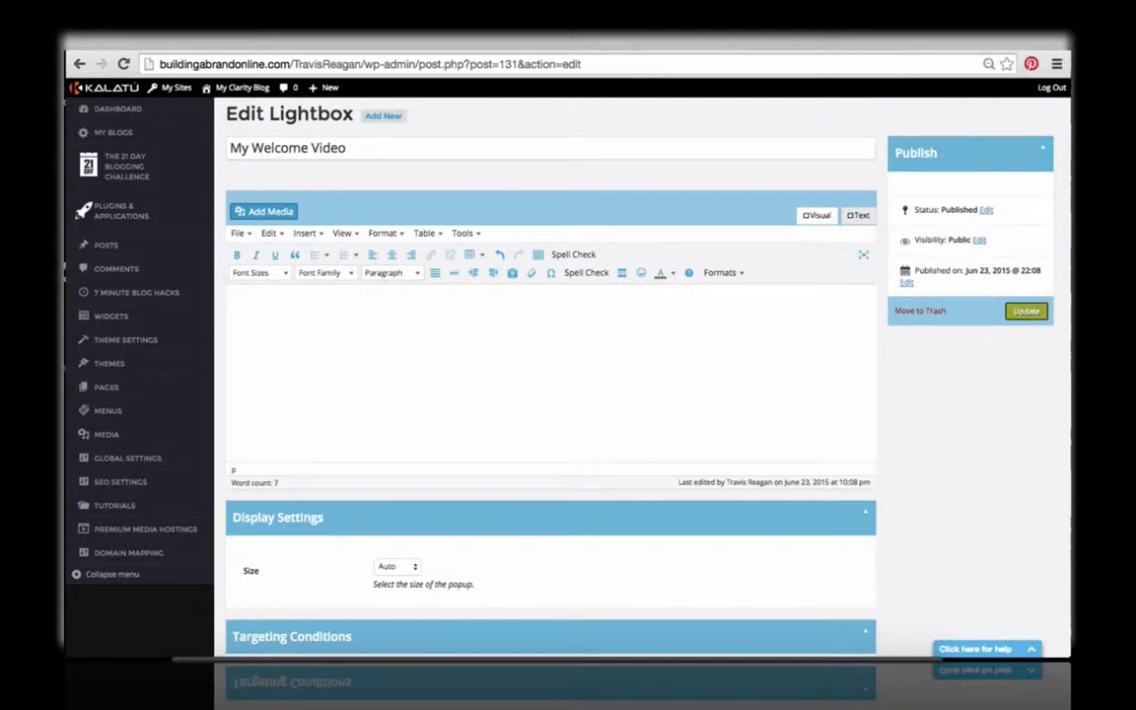
Step: Open youtube.com in a new browser tab
click(993, 43)
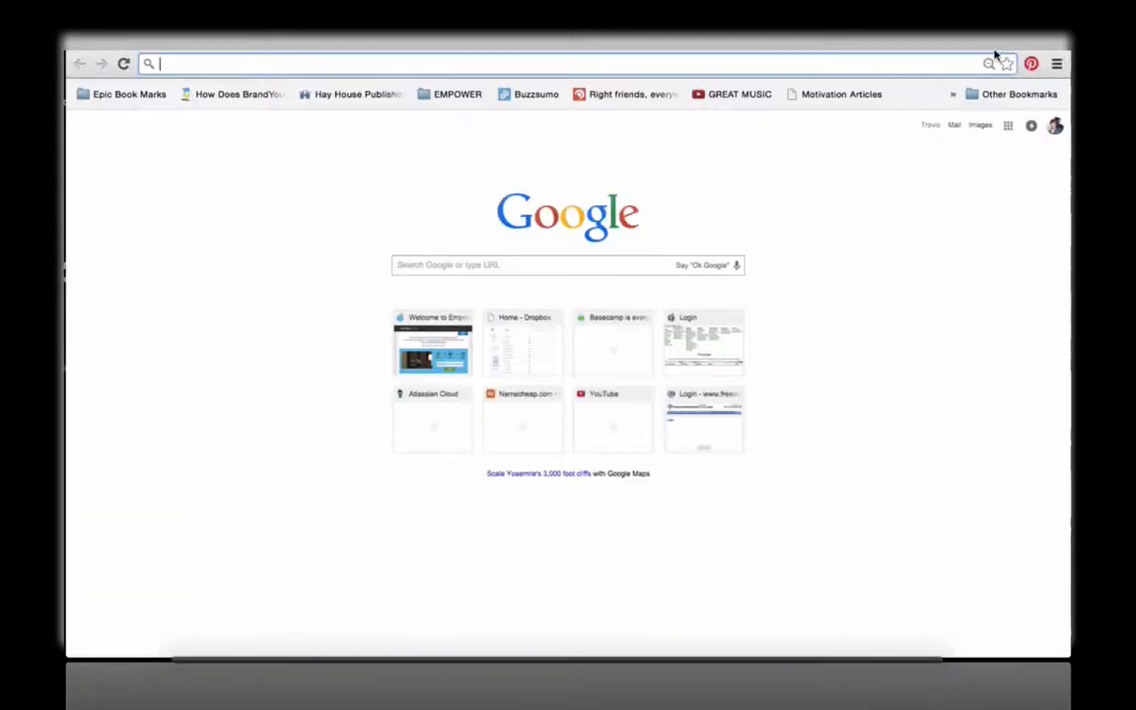
text(youtube)
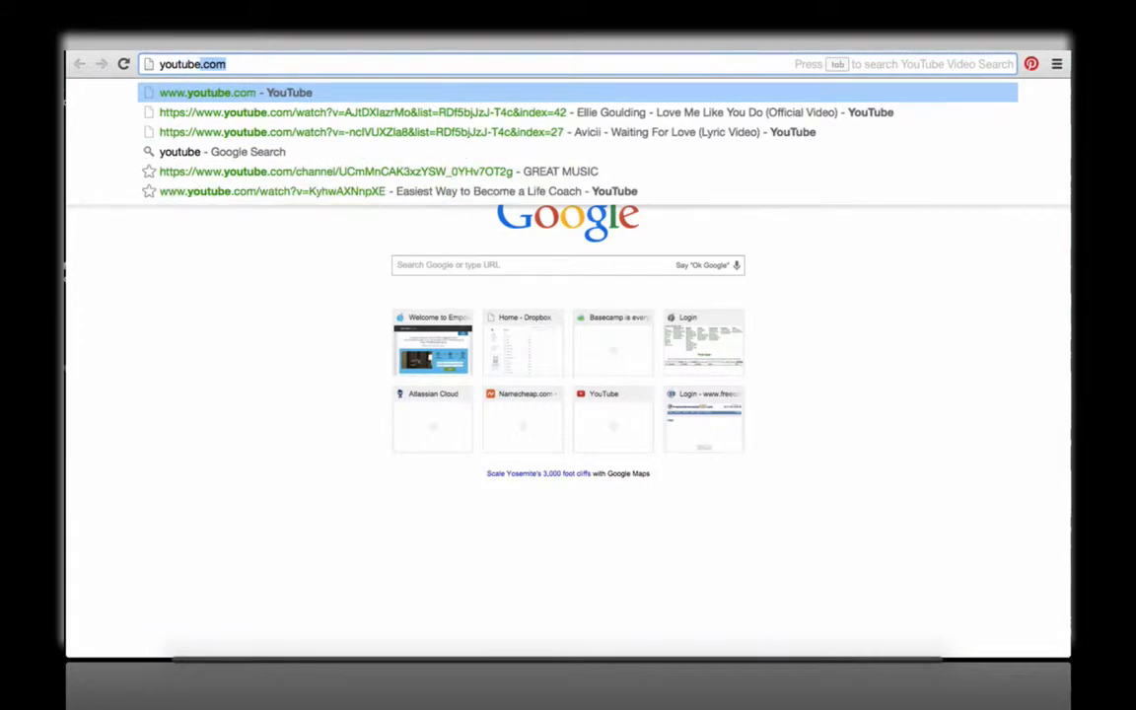
text(.com)
key(Return)
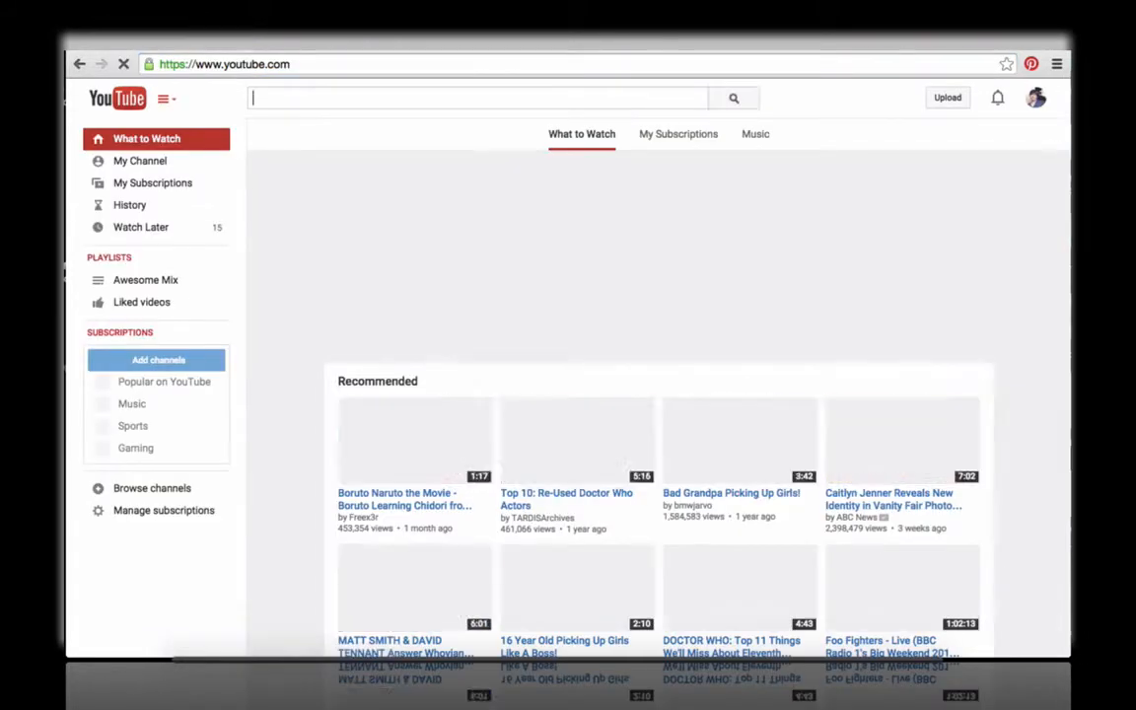
Step: Search YouTube for "muse madness", open the official Muse - Madness video and pause it
text(muse)
key(Return)
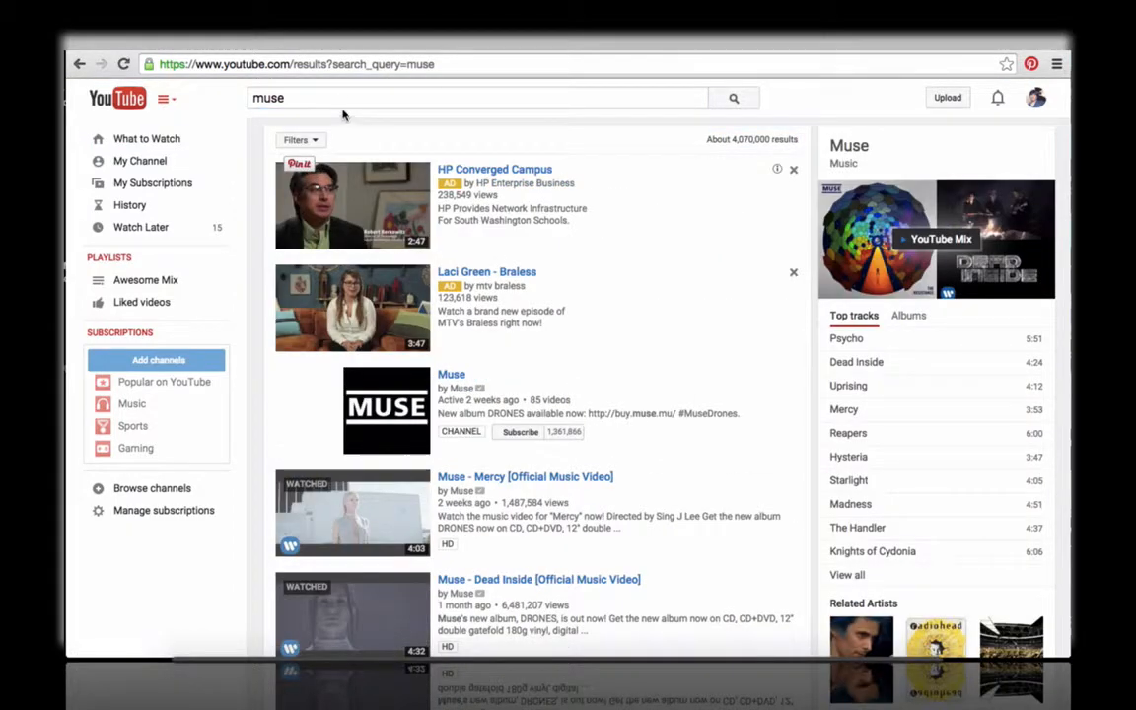
click(311, 98)
text(madness)
key(Return)
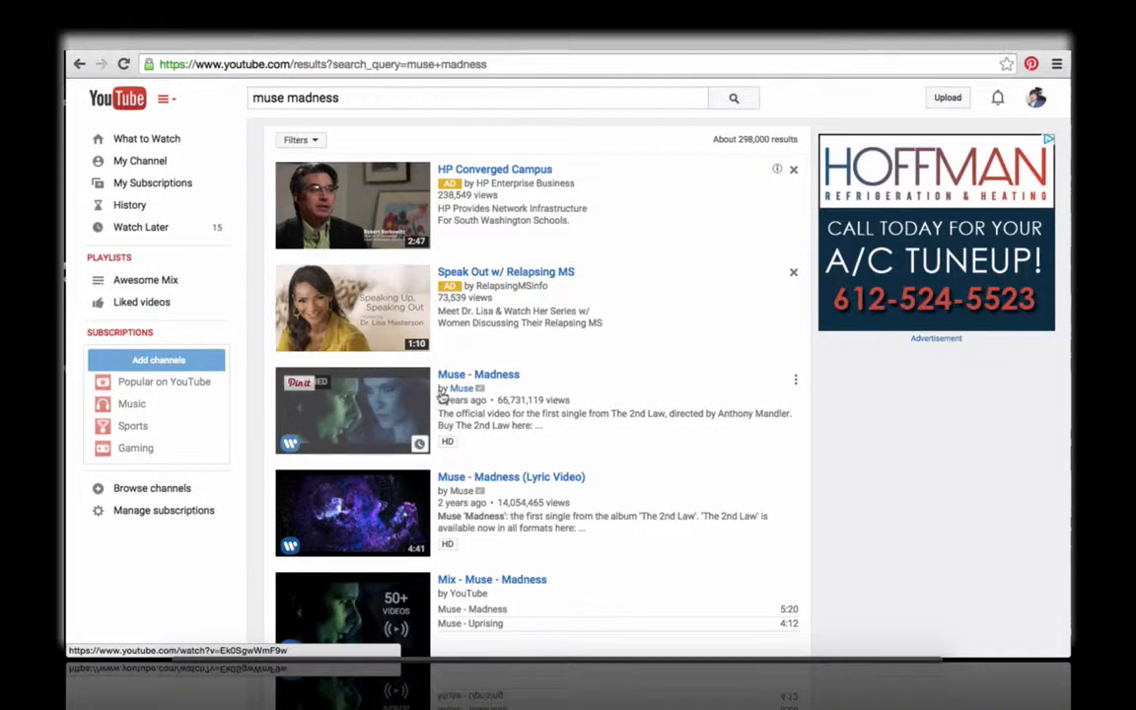
click(455, 376)
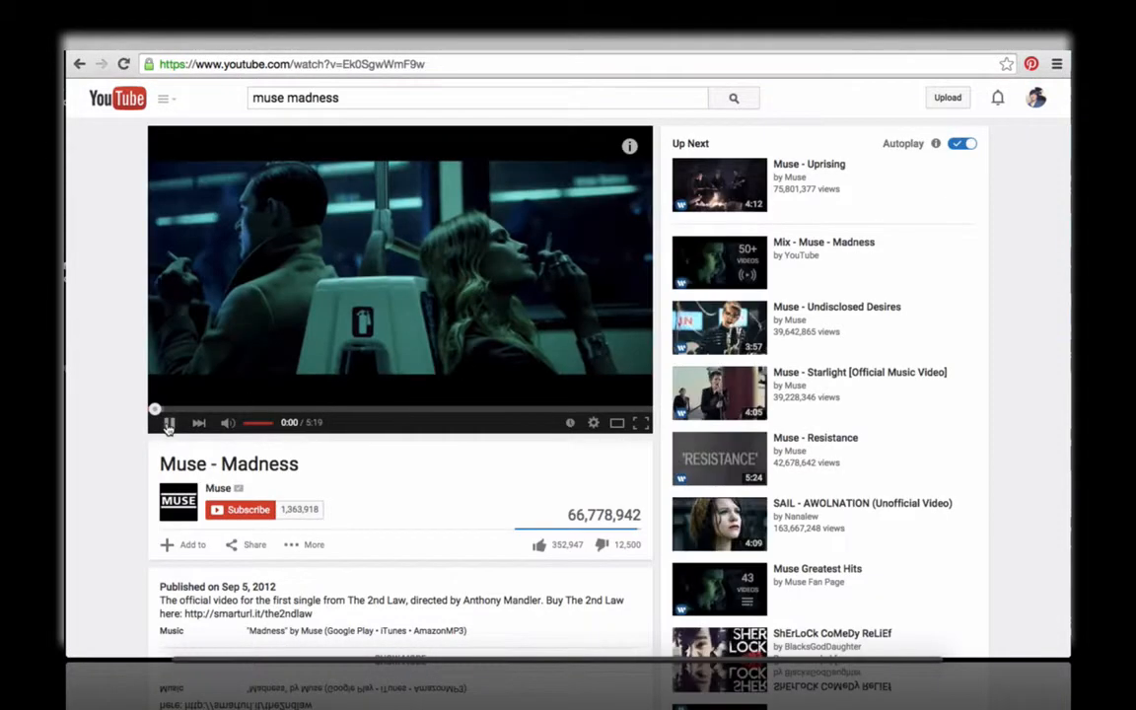
click(169, 424)
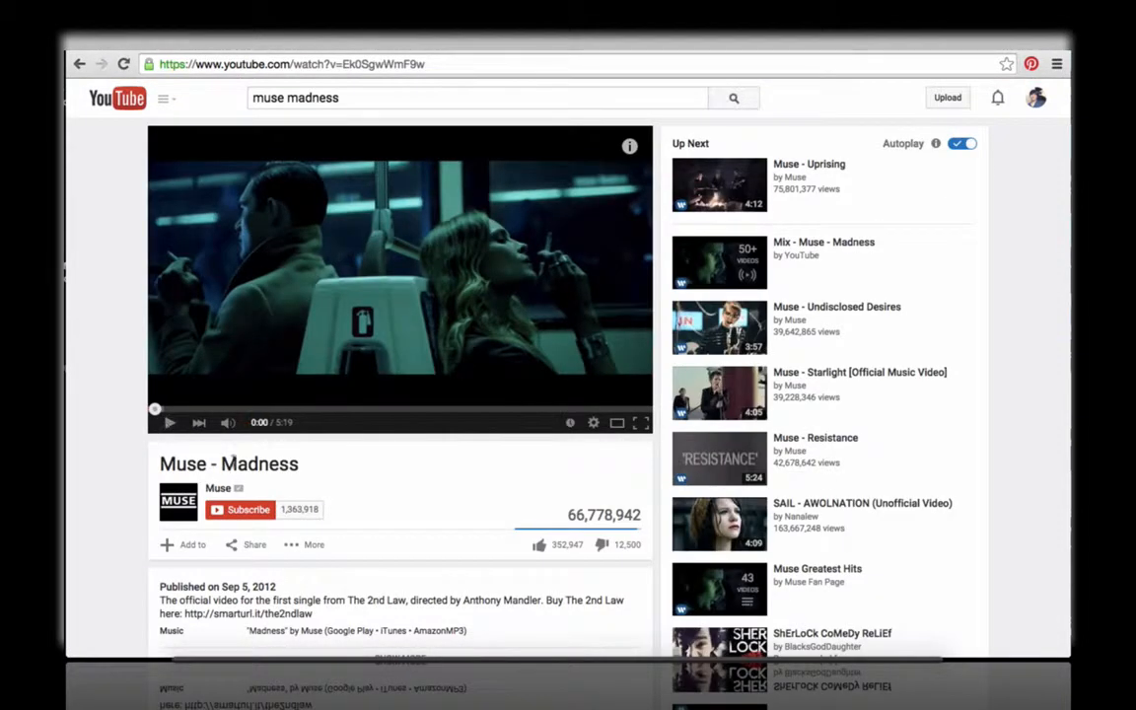
Step: Display the embed code of the Muse - Madness video and copy the full iframe code
click(254, 553)
click(246, 586)
key(ctrl+c)
scroll(296, 592, down, 1)
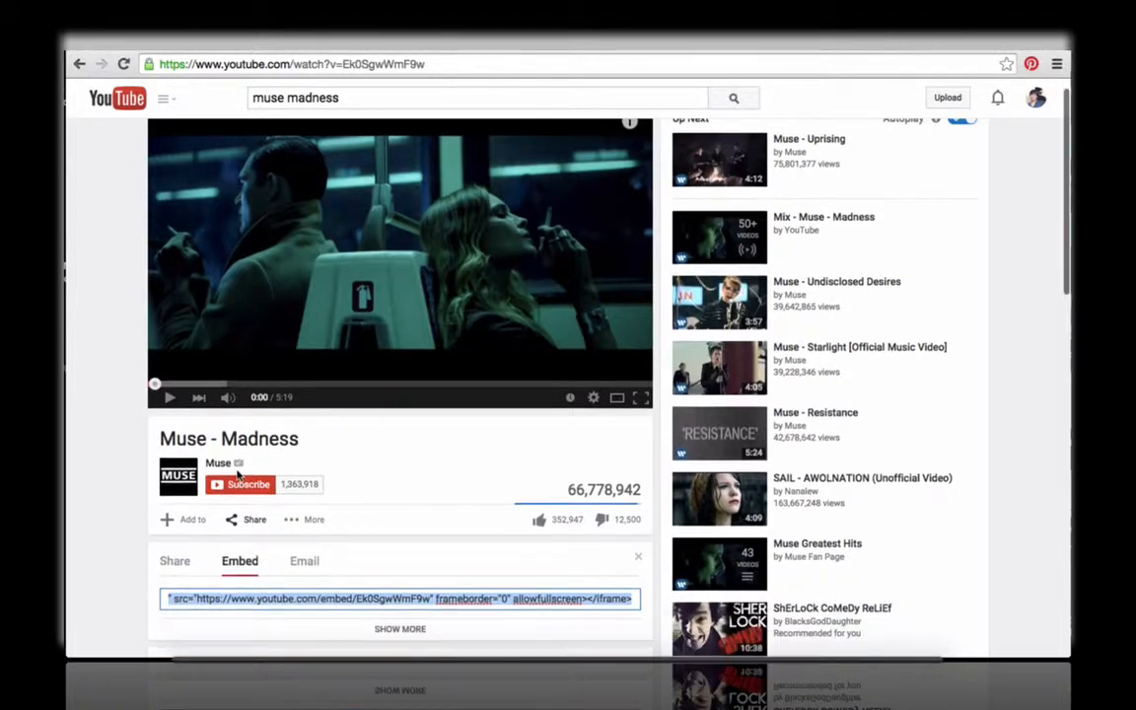
click(343, 603)
key(Home)
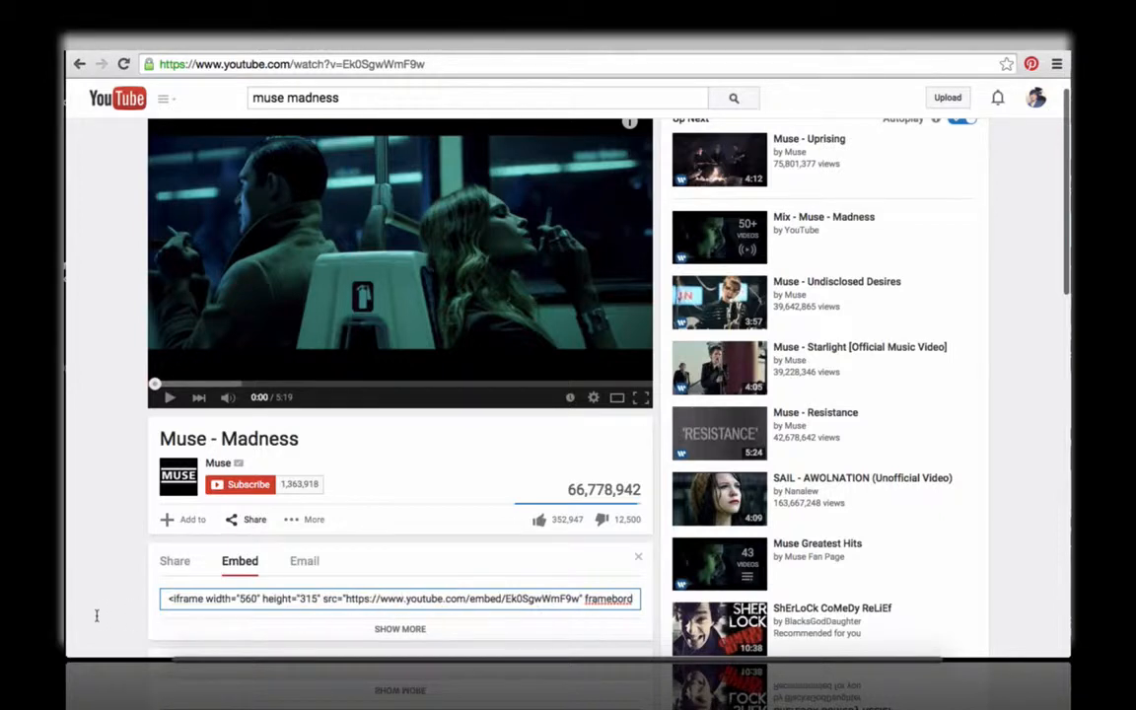
click(252, 603)
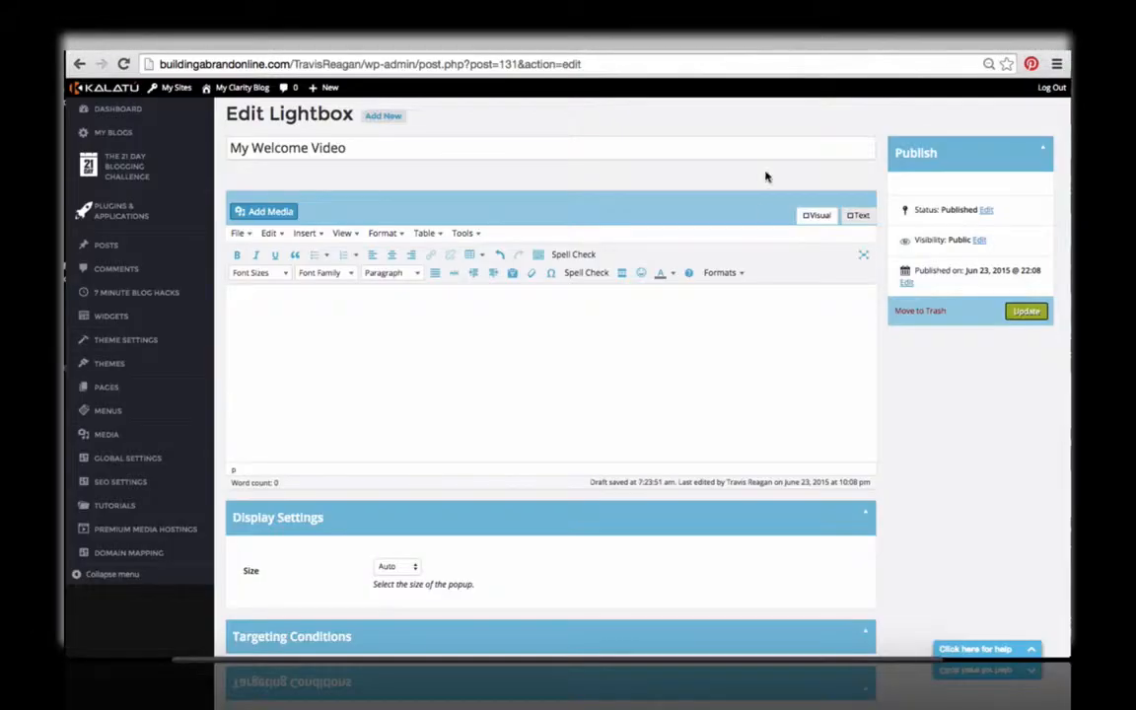
Step: Switch back to the lightbox editor, paste the copied iframe code as HTML text and centre the video in the visual editor
click(856, 215)
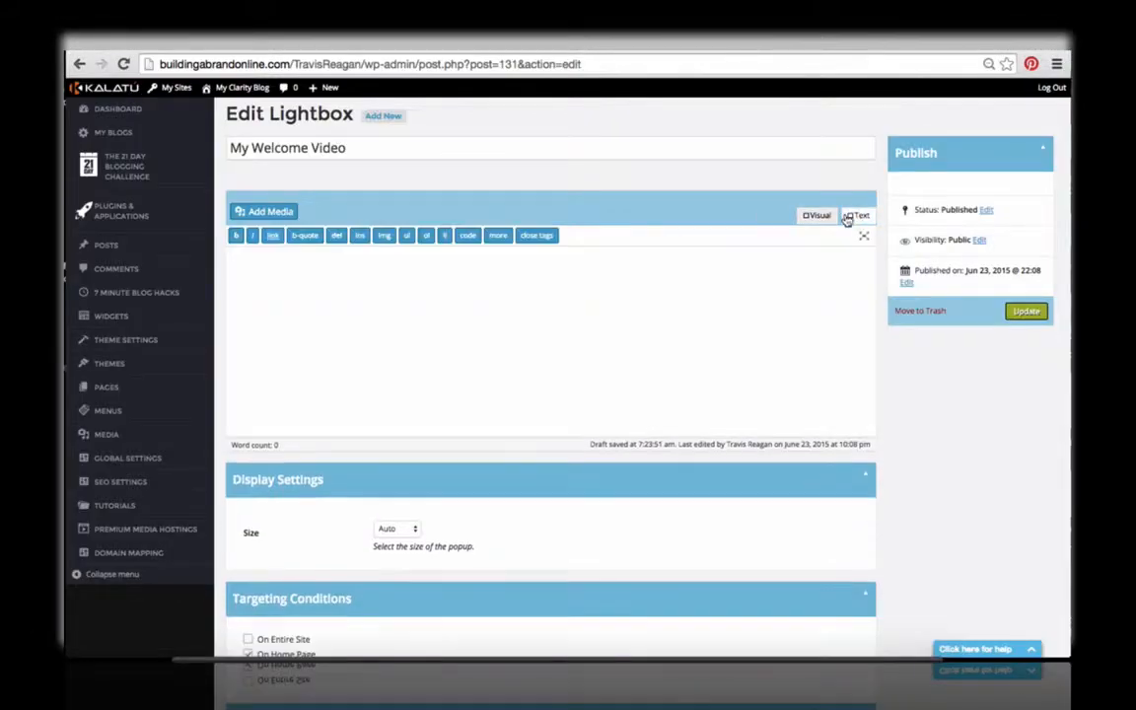
click(815, 215)
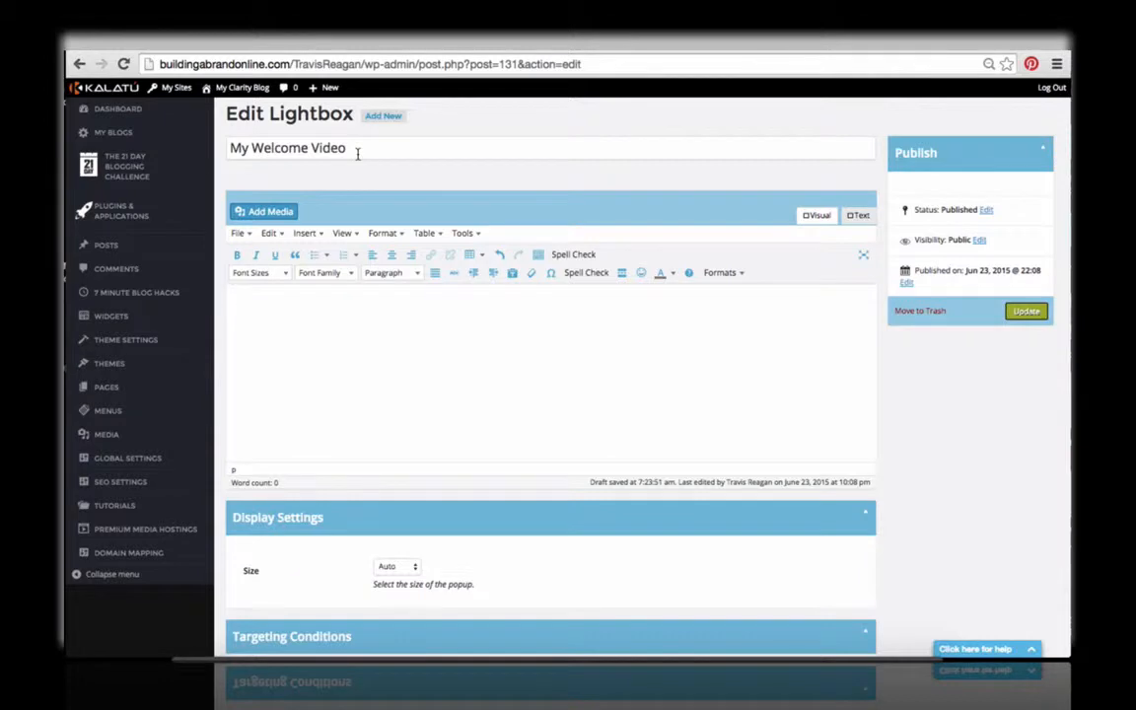
click(858, 215)
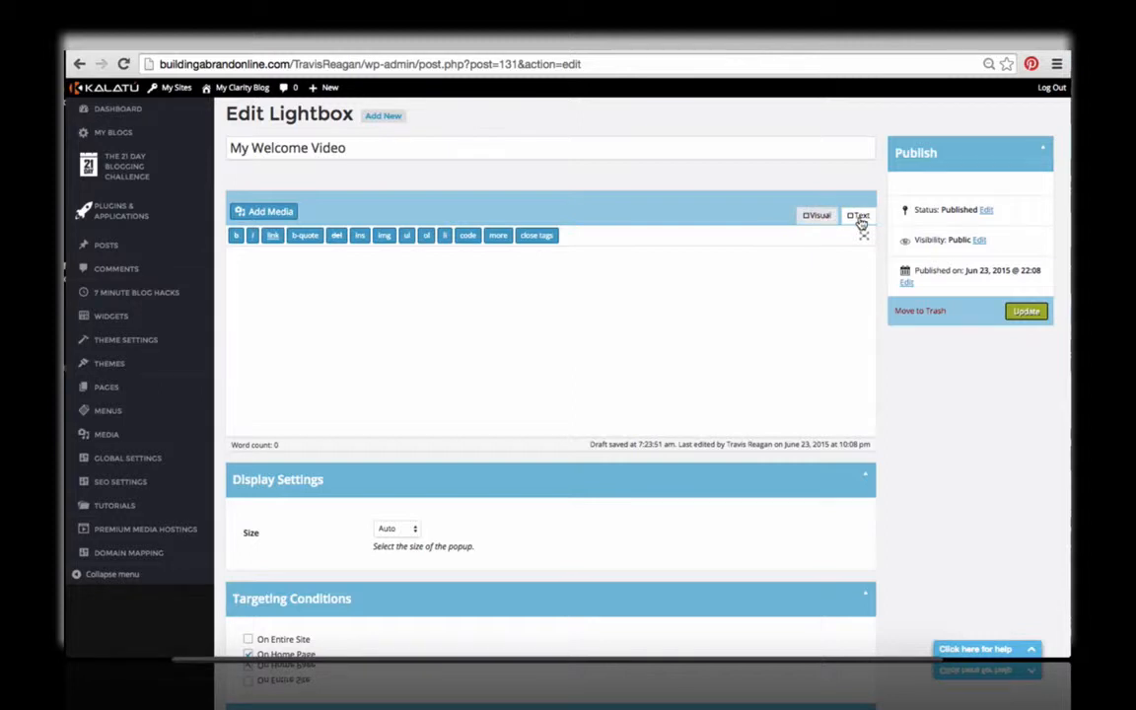
click(702, 369)
key(ctrl+v)
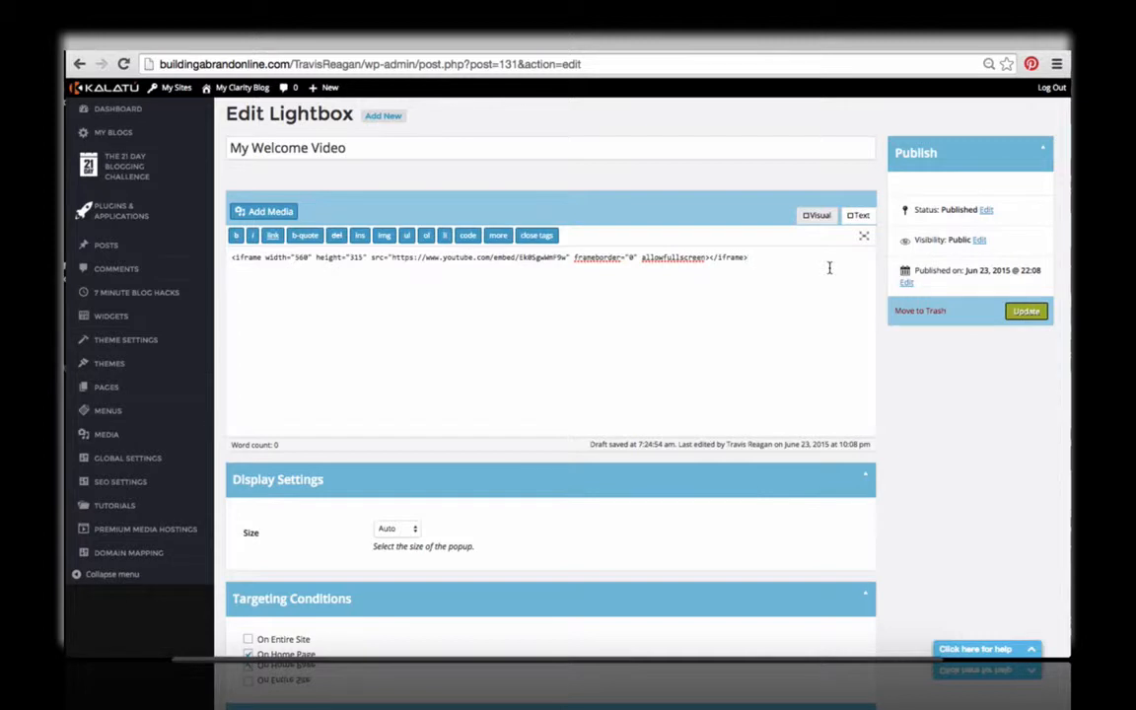
click(816, 215)
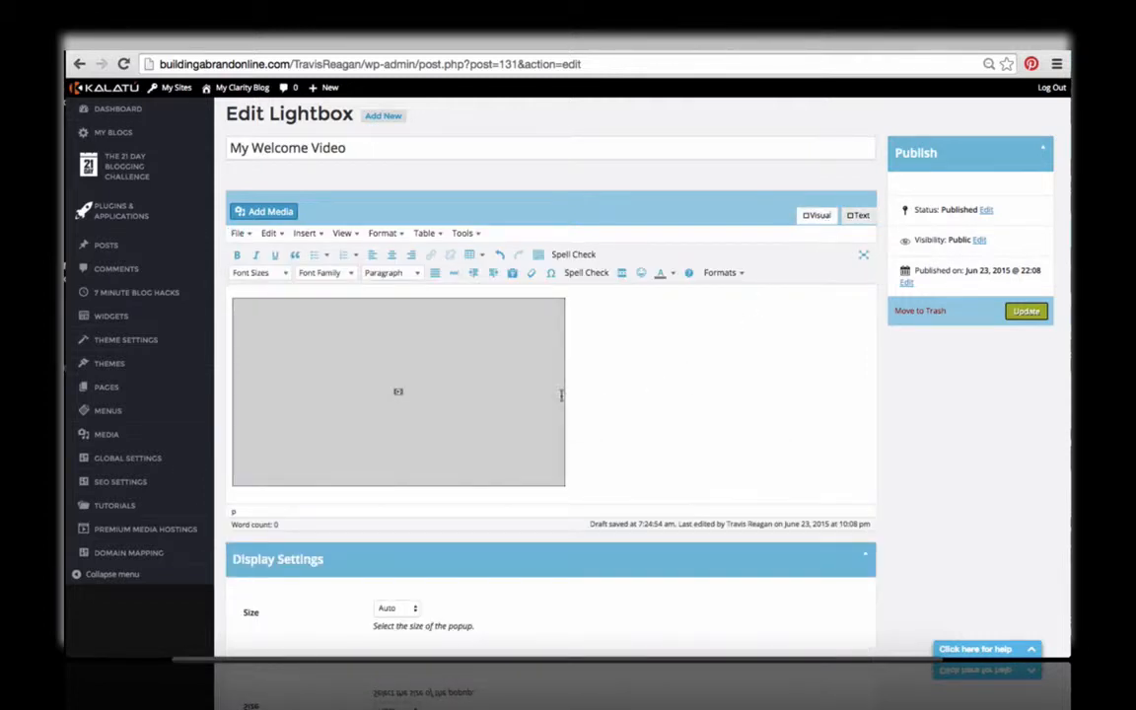
click(392, 256)
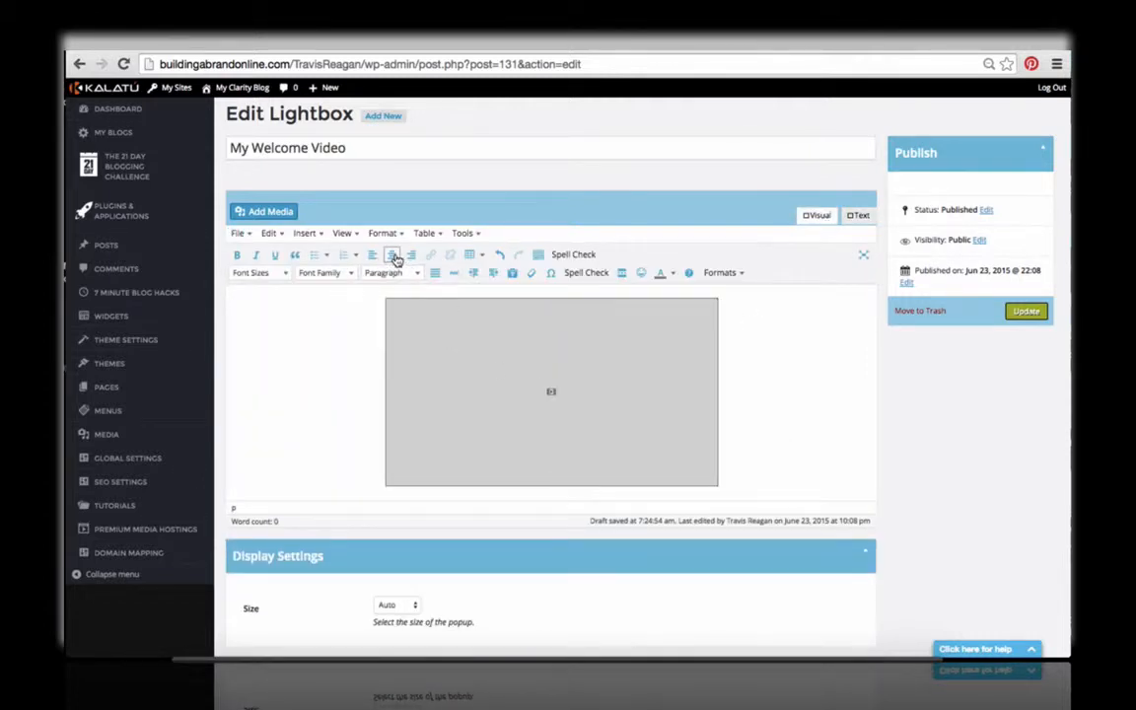
Step: Add the bold, centred heading "WELCOME TO MY BLOG!" on a new line above the video
key(Return)
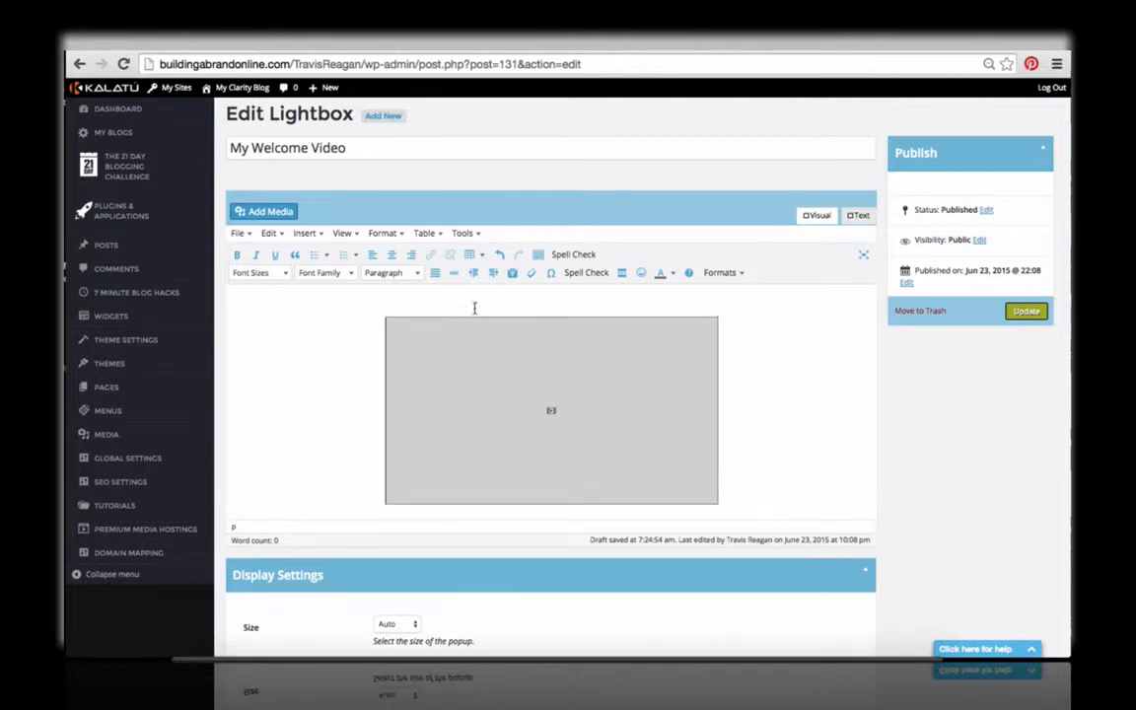
click(476, 299)
click(394, 255)
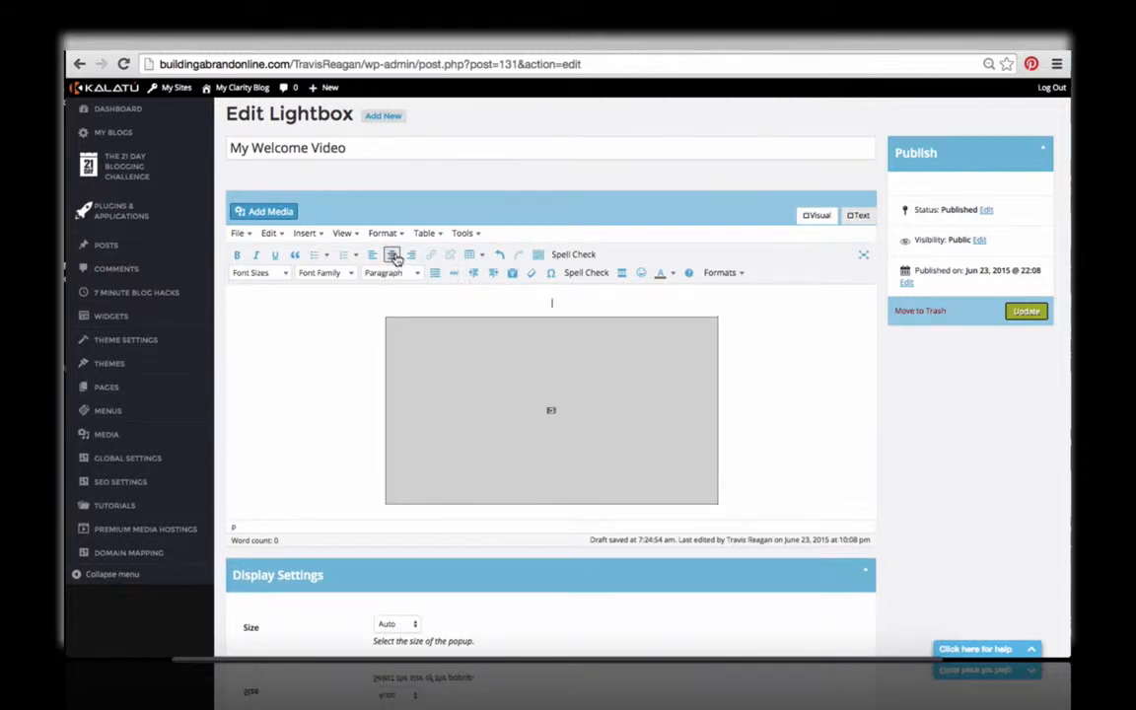
key(ctrl+b)
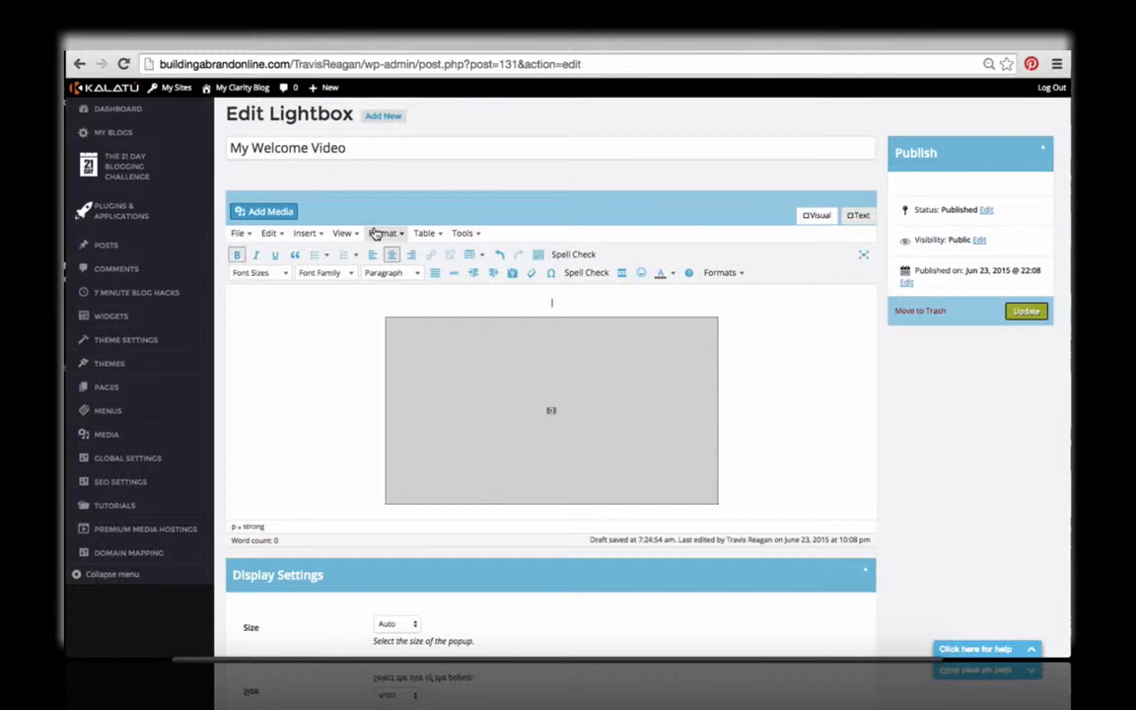
text(WELCOME TO MY POST)
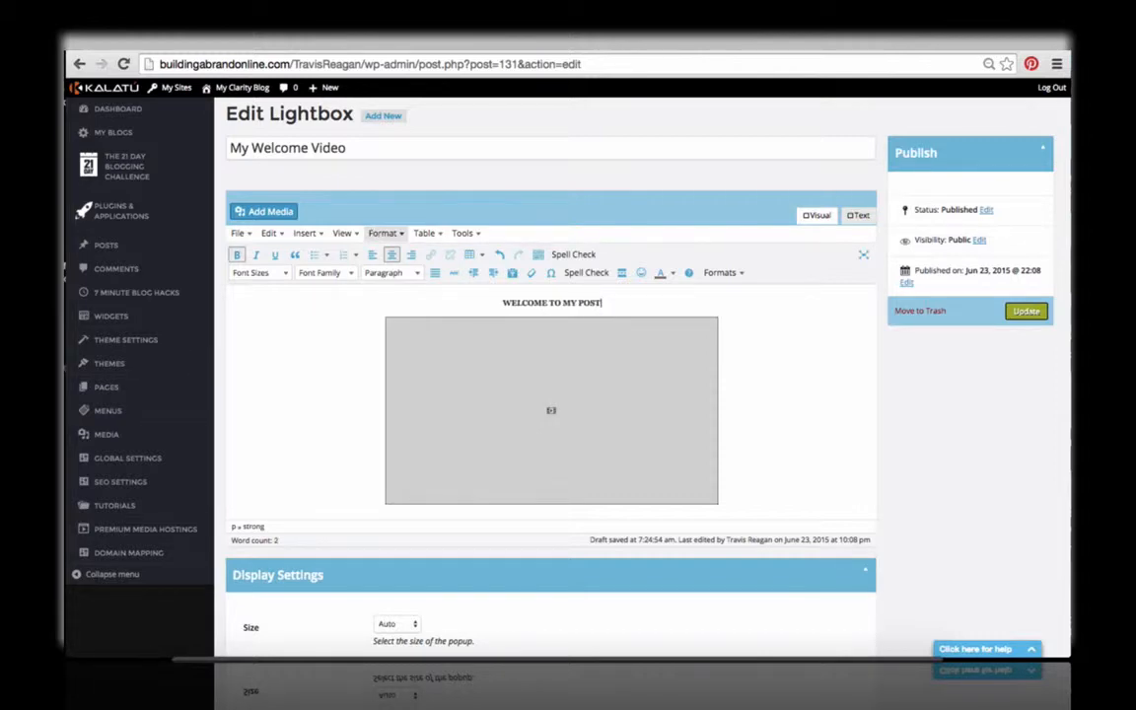
key(BackSpace)
key(BackSpace)
key(BackSpace)
key(BackSpace)
text(BLOG!)
Step: Add the centred line "CLICK THIS LINK NOW!" directly below the video
click(744, 401)
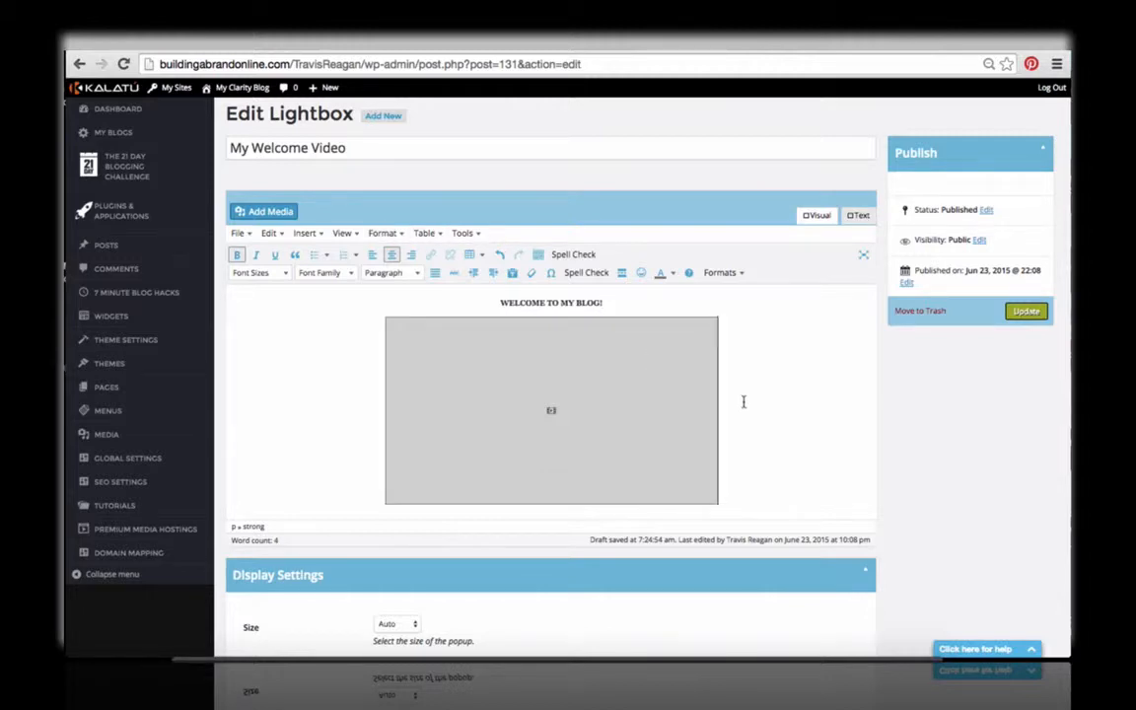
key(Return)
key(Return)
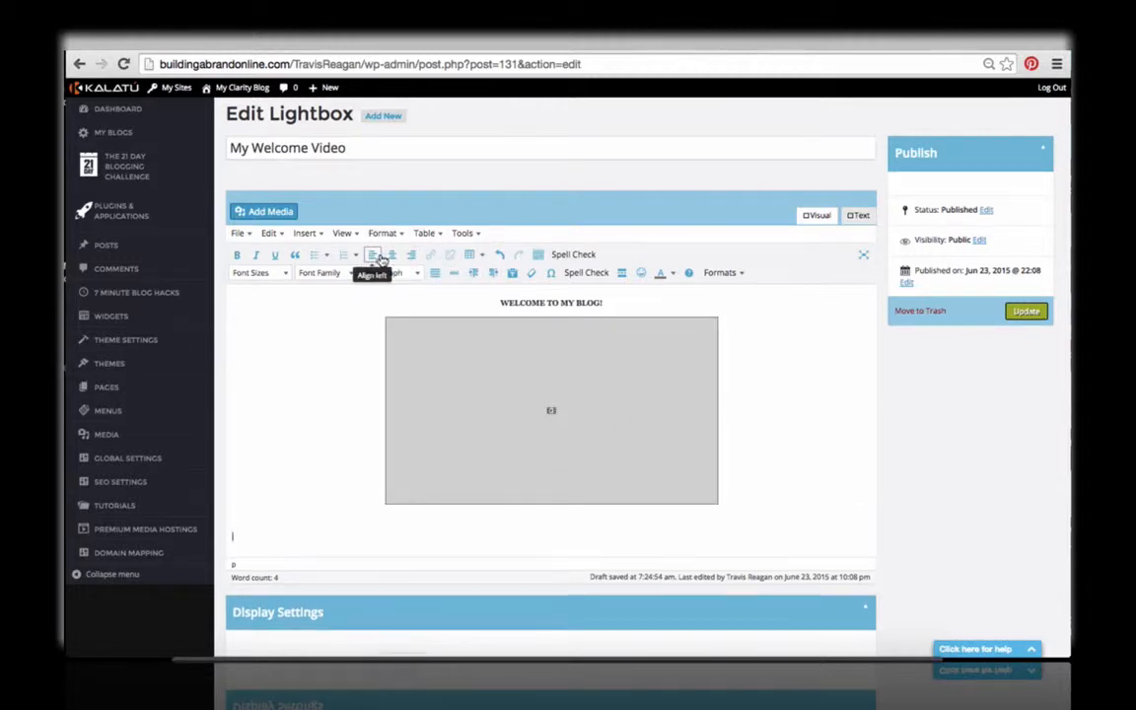
click(391, 255)
key(BackSpace)
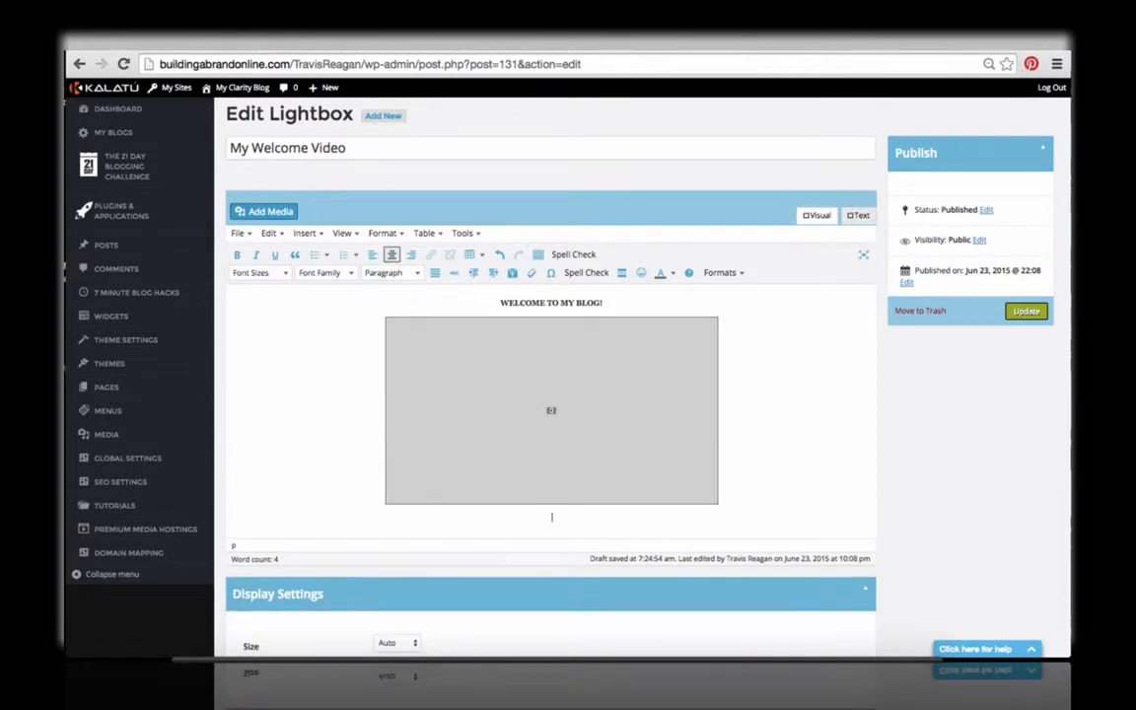
text(CLICK THIS LINK NOW!)
drag(614, 517, 499, 515)
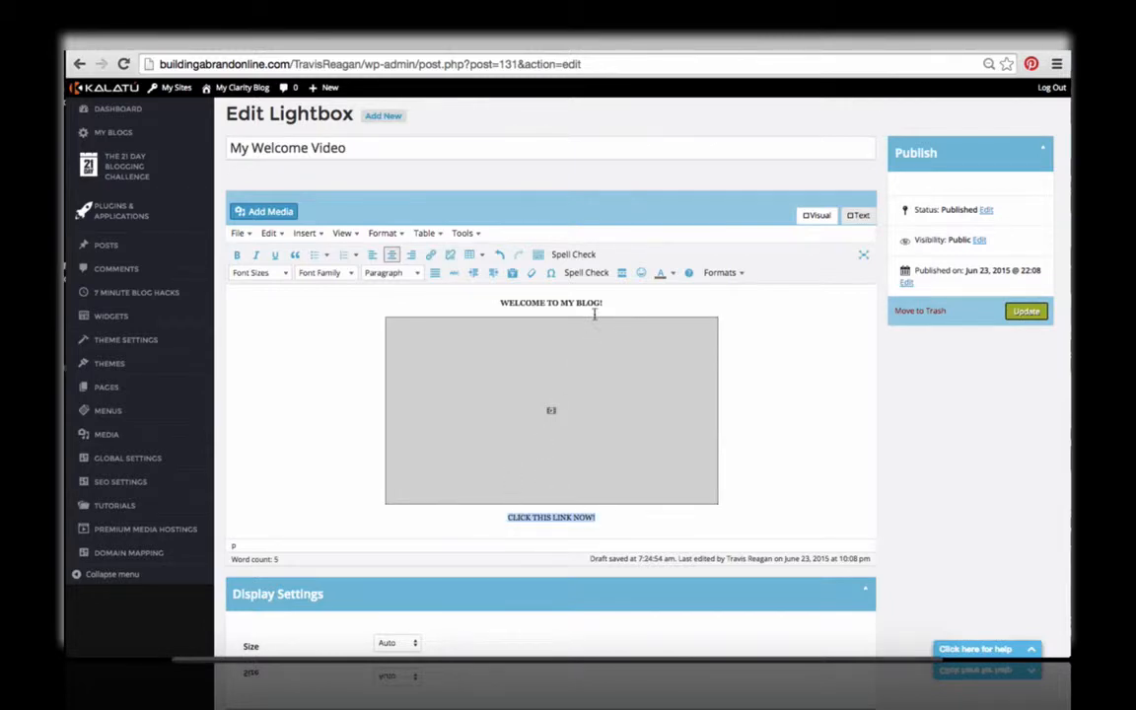
click(431, 254)
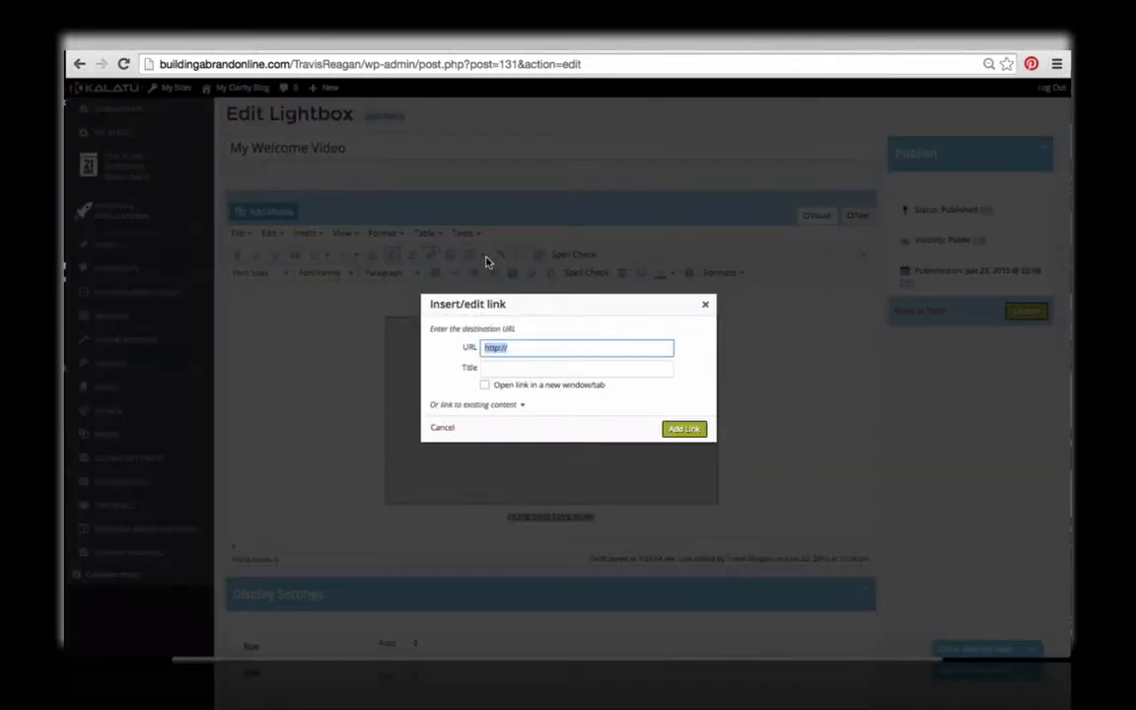
text(http://www.google.com)
click(687, 427)
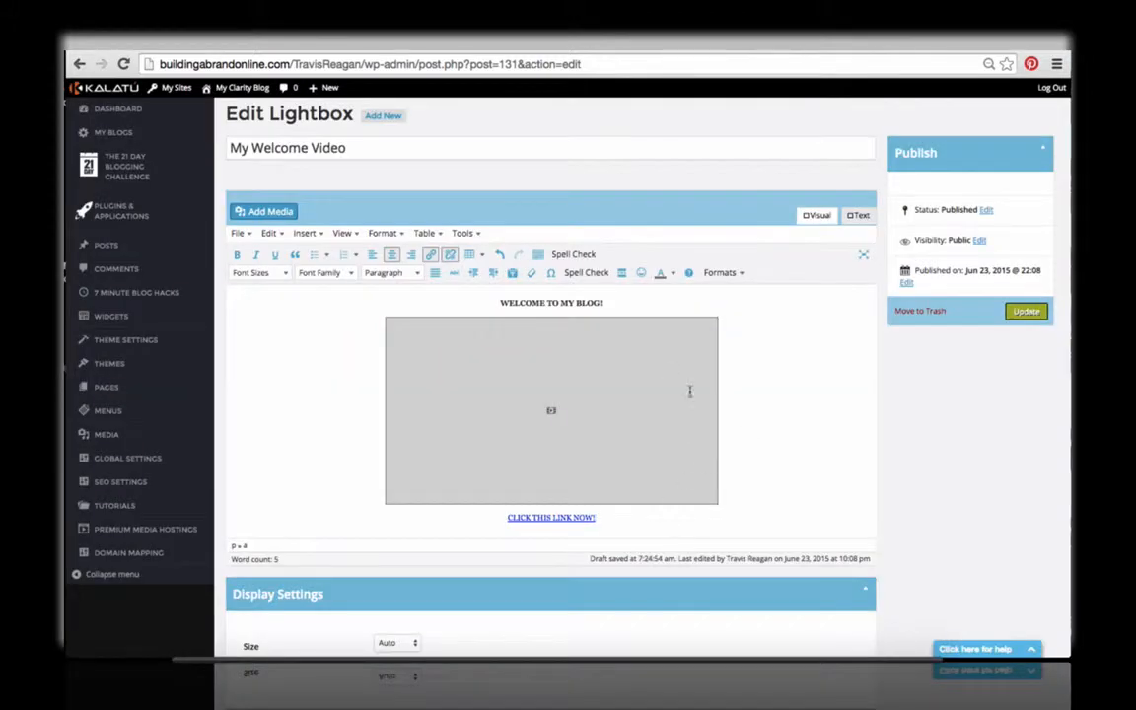
Step: Set the font size of the "WELCOME TO MY BLOG!" heading to 18pt and of the link text below the video to 14pt
triple_click(578, 302)
click(281, 272)
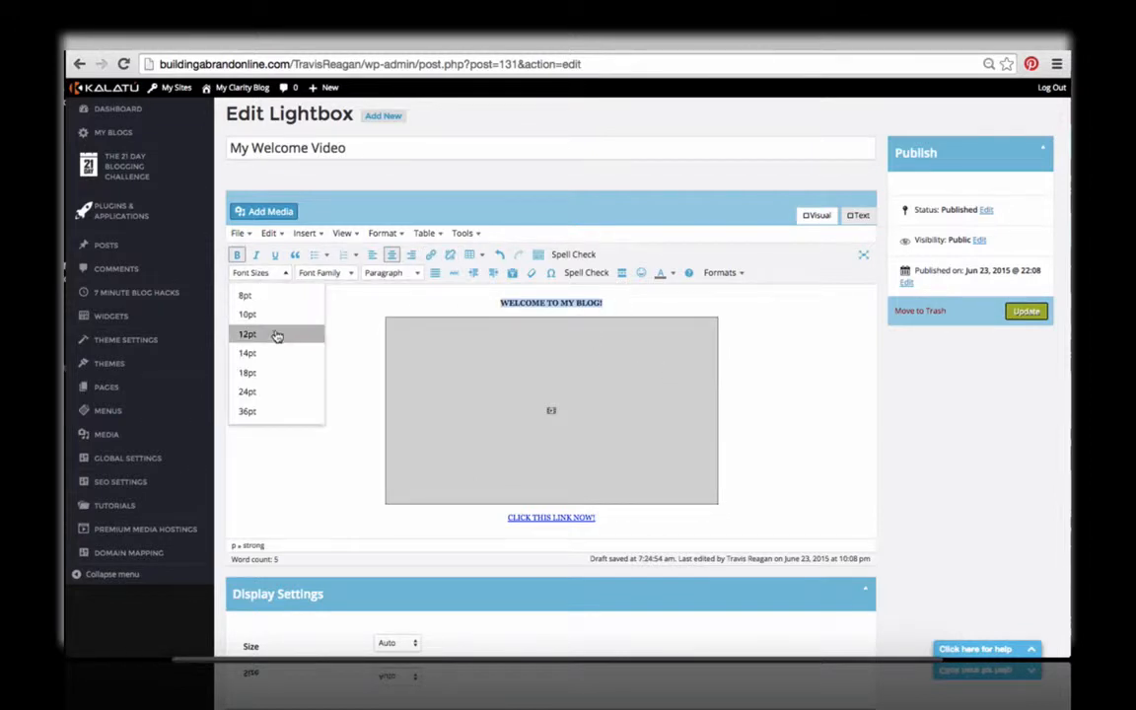
click(277, 373)
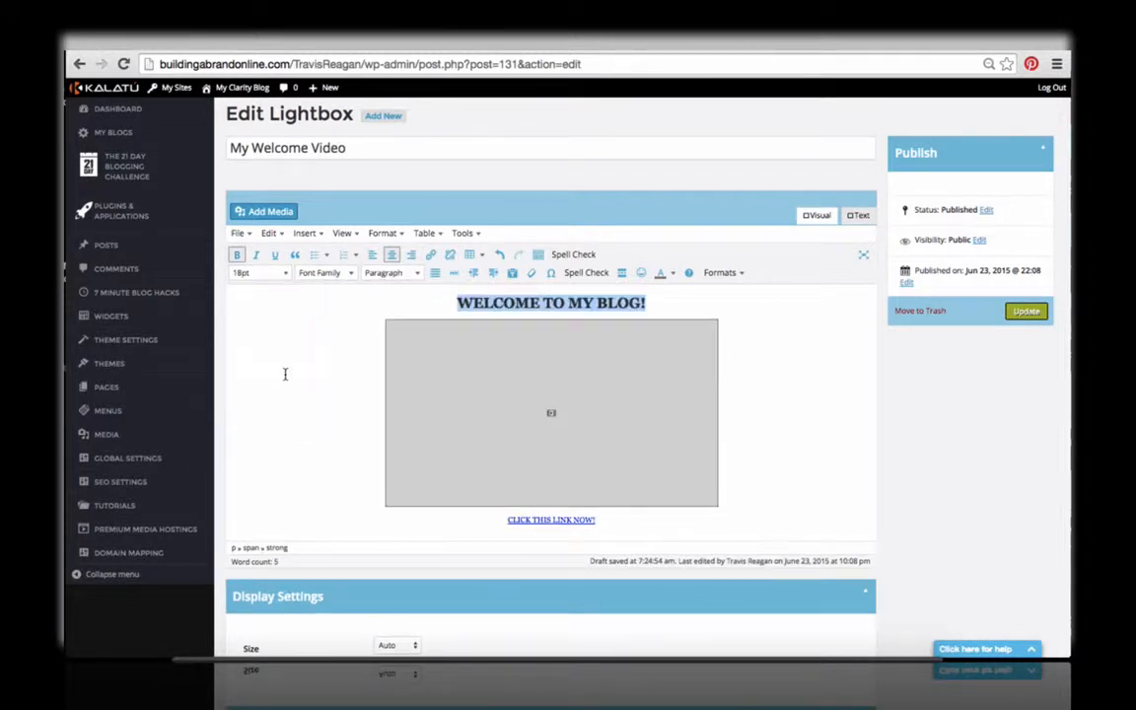
click(637, 530)
click(286, 273)
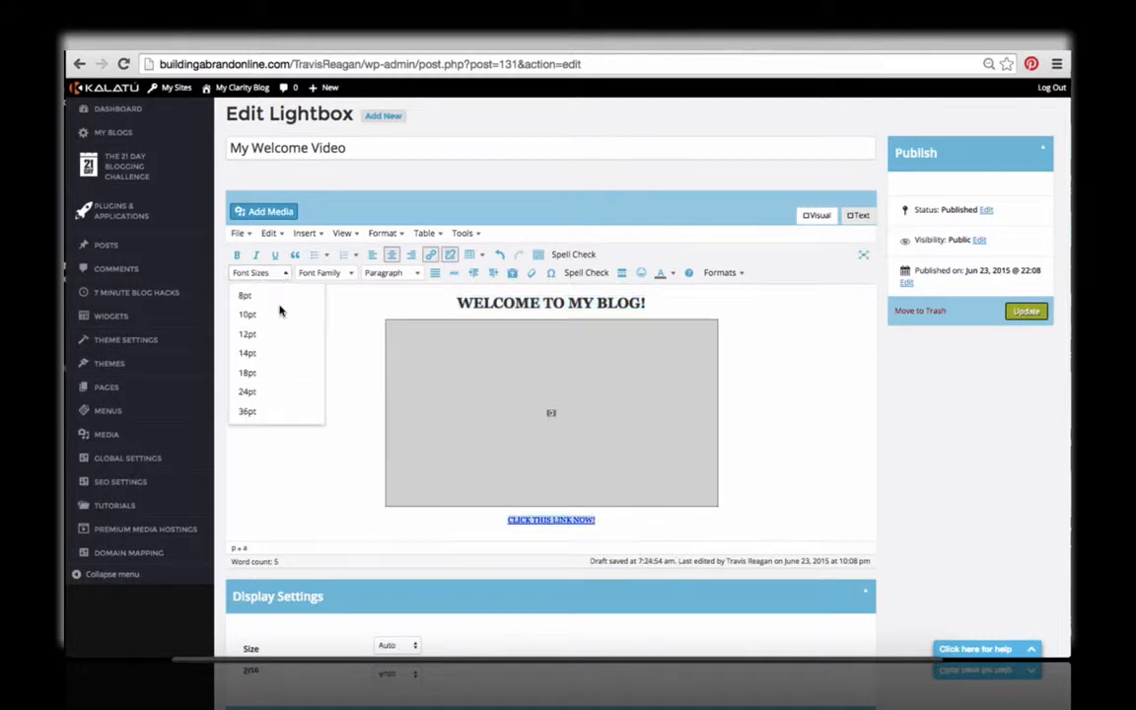
click(276, 371)
click(284, 275)
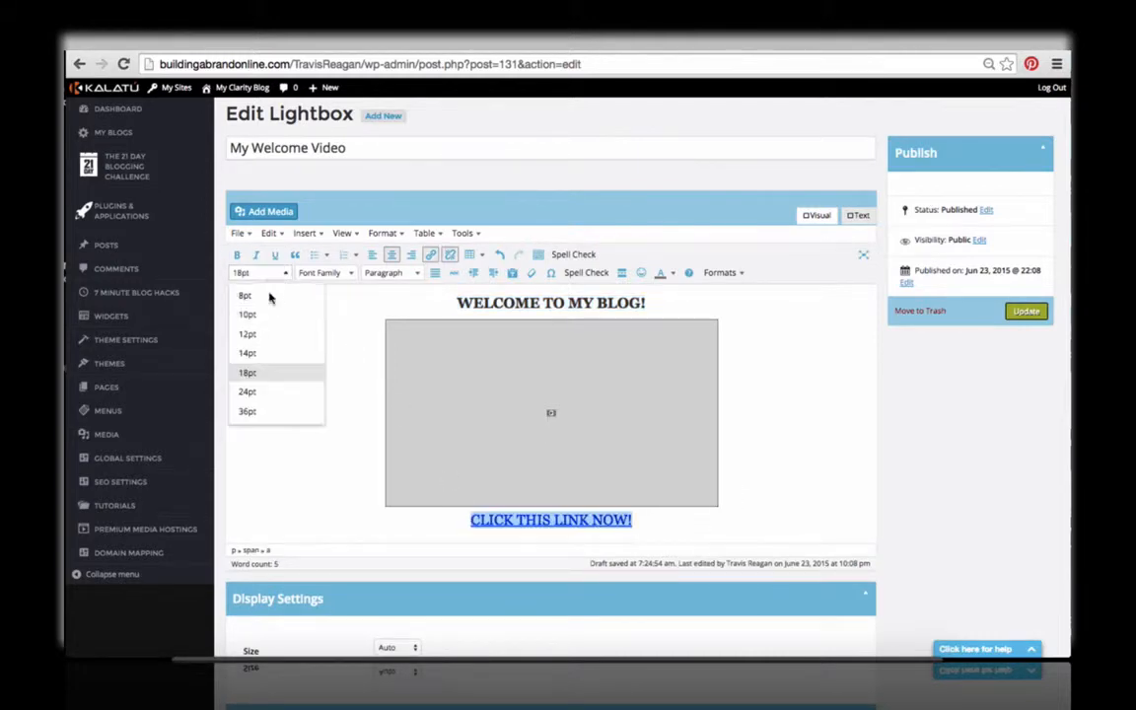
click(268, 364)
click(295, 366)
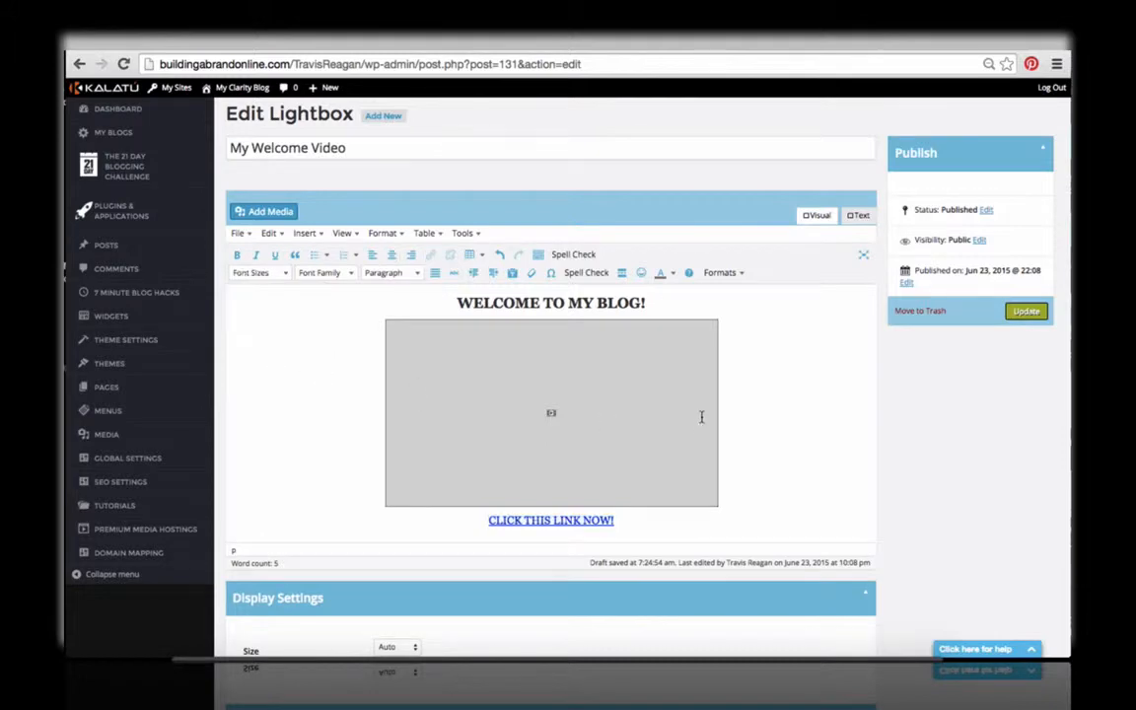
Step: View the HTML code of the lightbox content and return to the visual editor
click(347, 147)
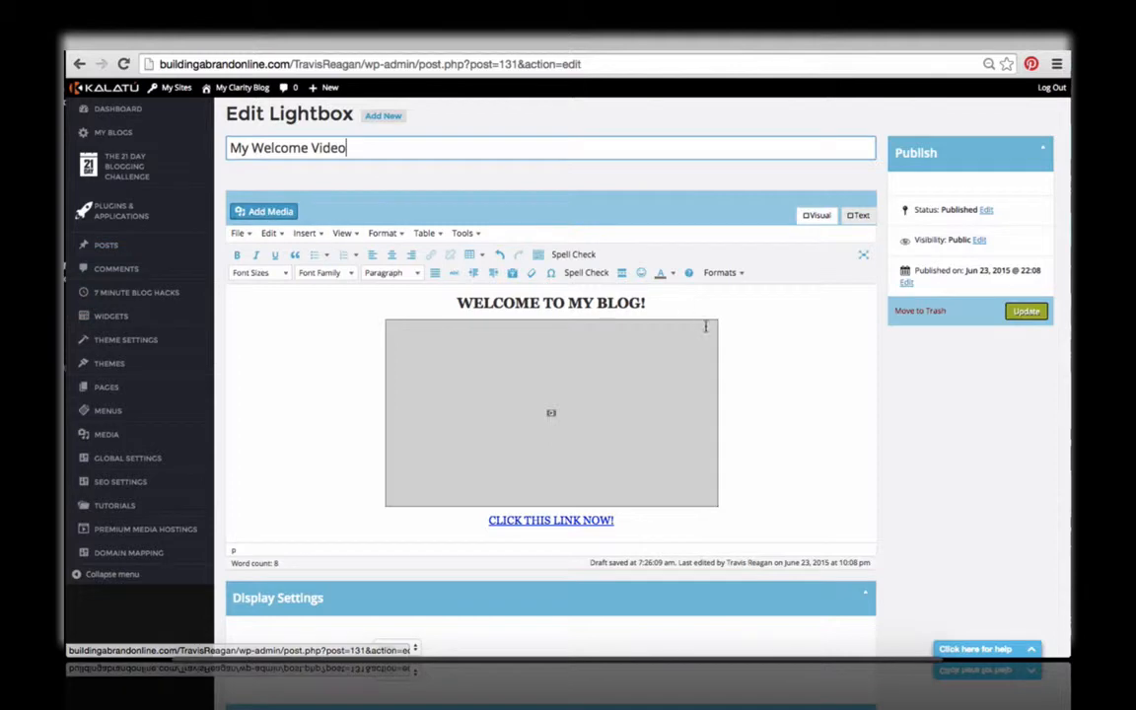
click(855, 217)
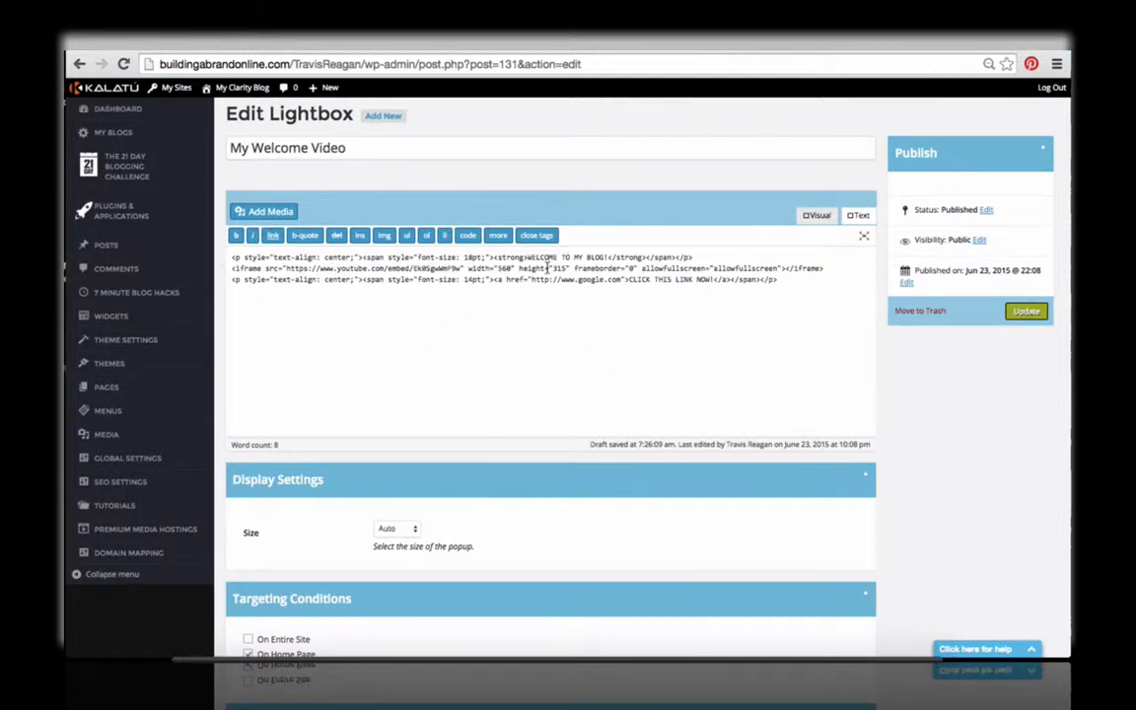
click(818, 216)
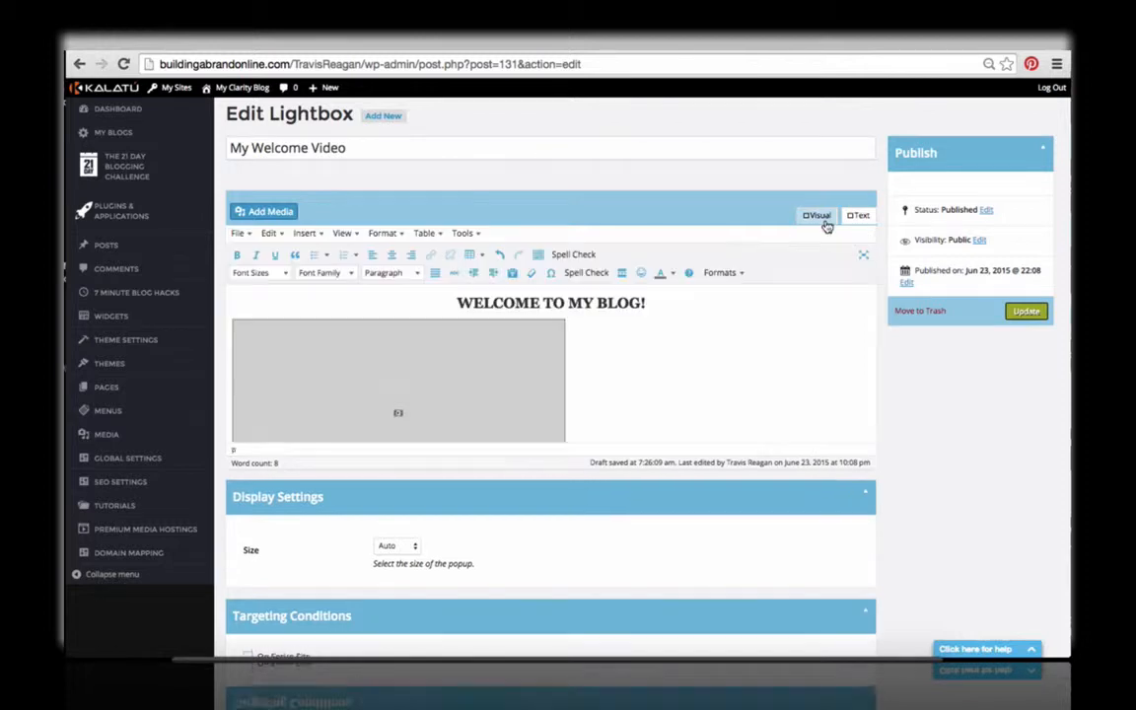
Step: Centre the embedded video between the heading and the link text
click(475, 395)
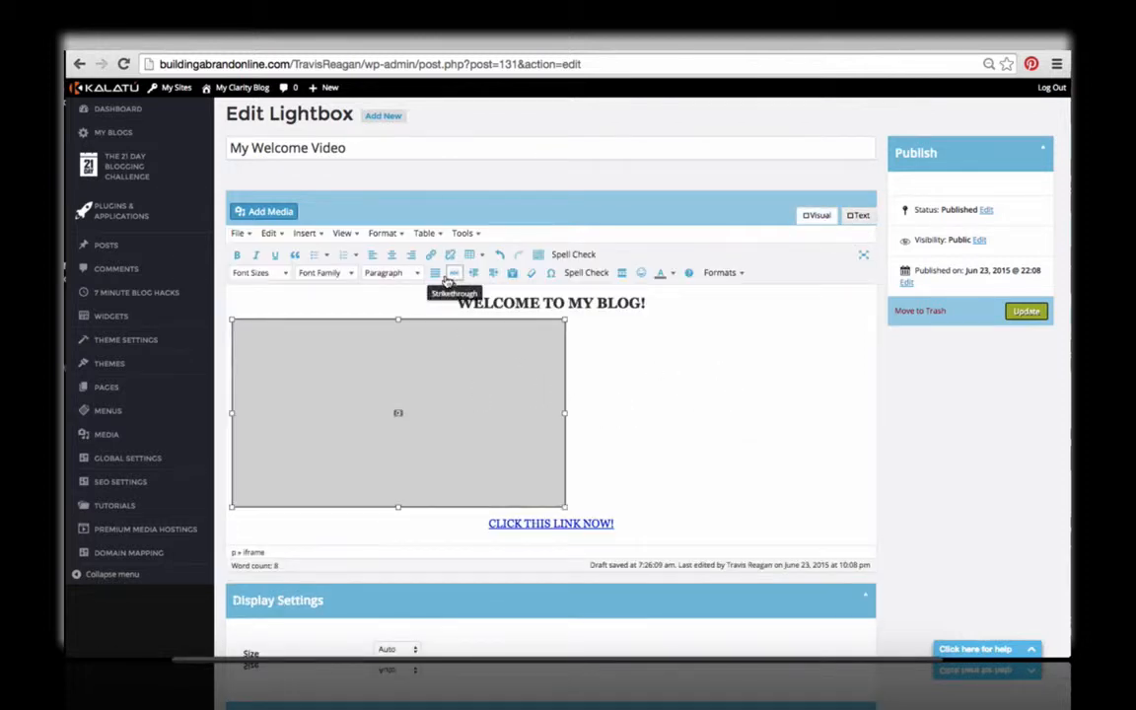
click(392, 254)
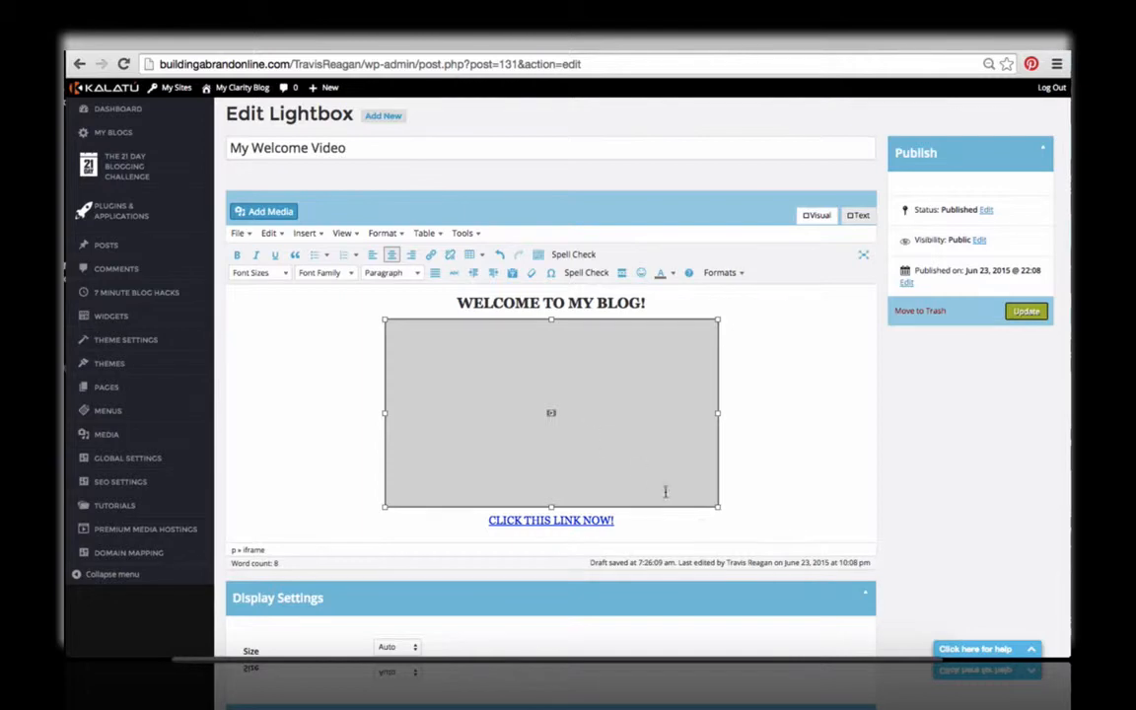
drag(705, 530, 408, 284)
click(296, 357)
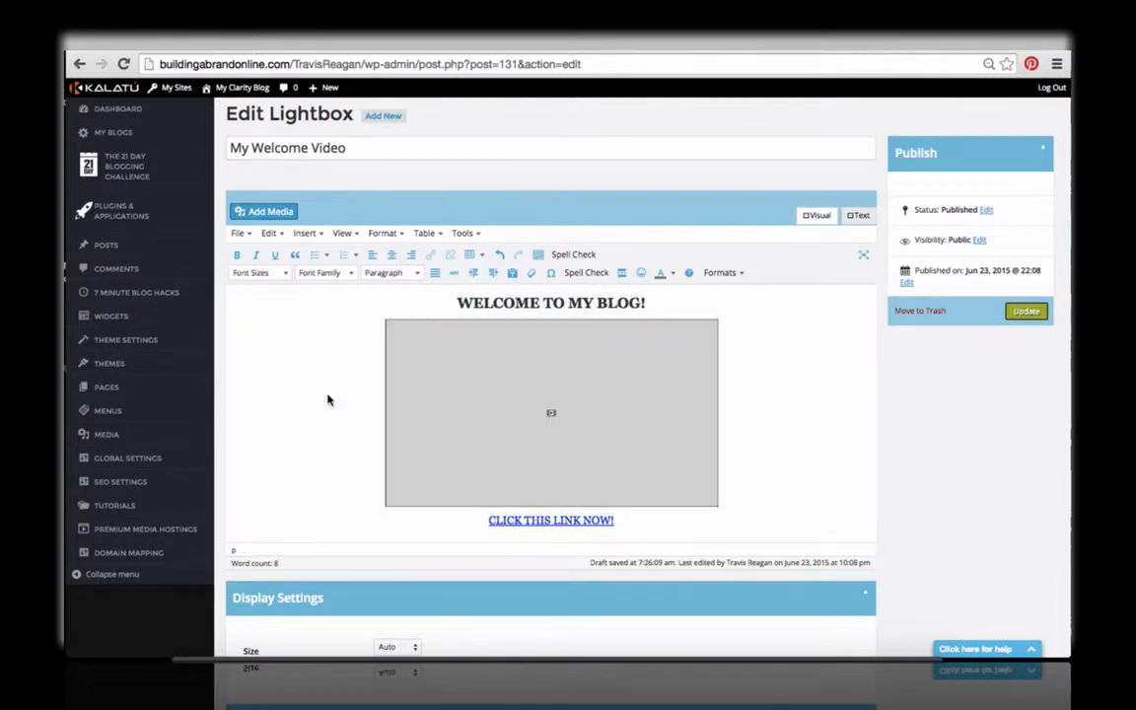
Step: Examine the popup size options and the targeting conditions of the lightbox without changing them
scroll(328, 394, down, 5)
scroll(327, 399, up, 3)
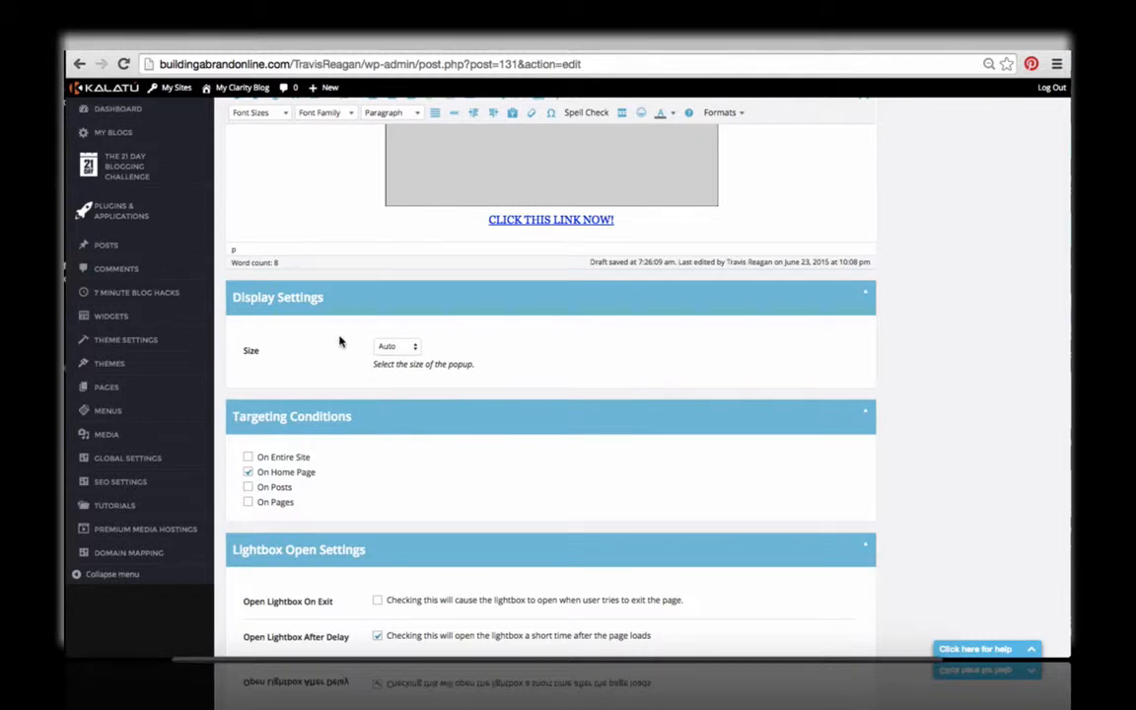
click(394, 349)
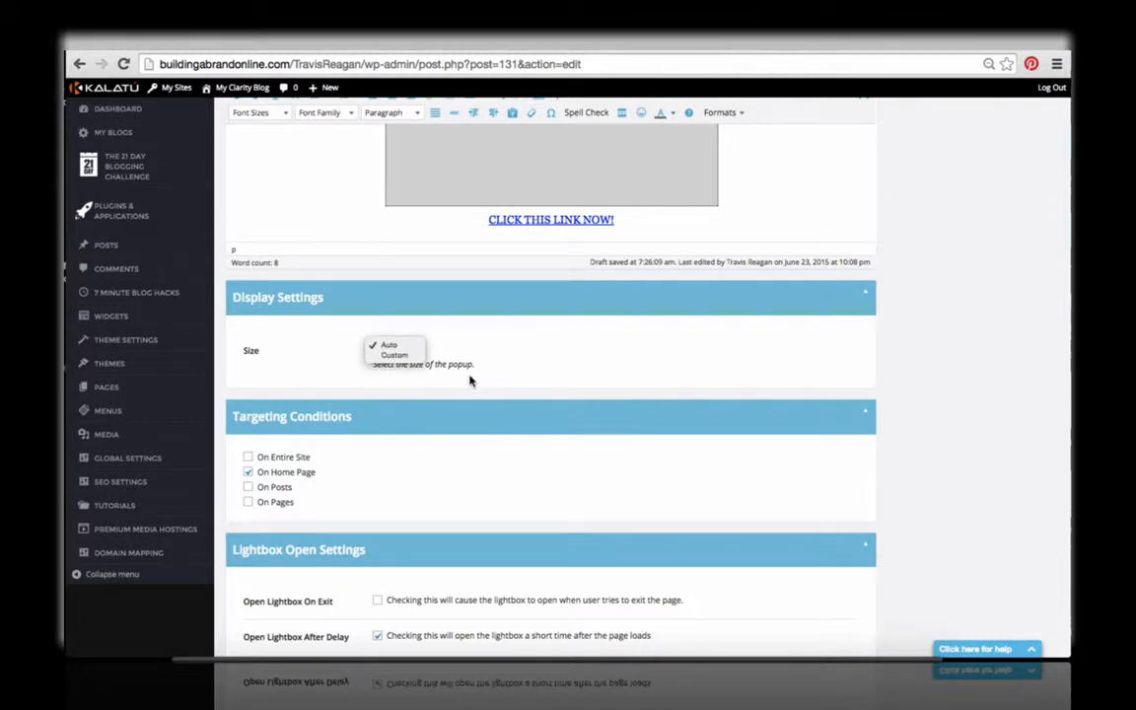
click(525, 445)
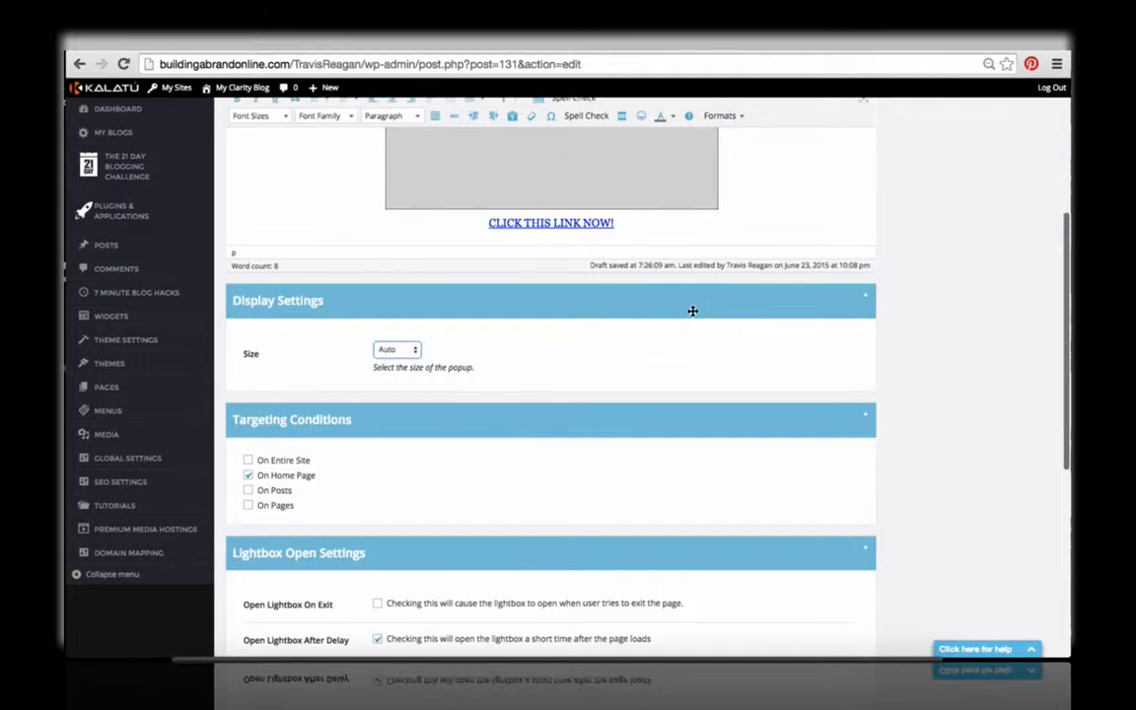
scroll(483, 303, up, 2)
scroll(483, 303, up, 2)
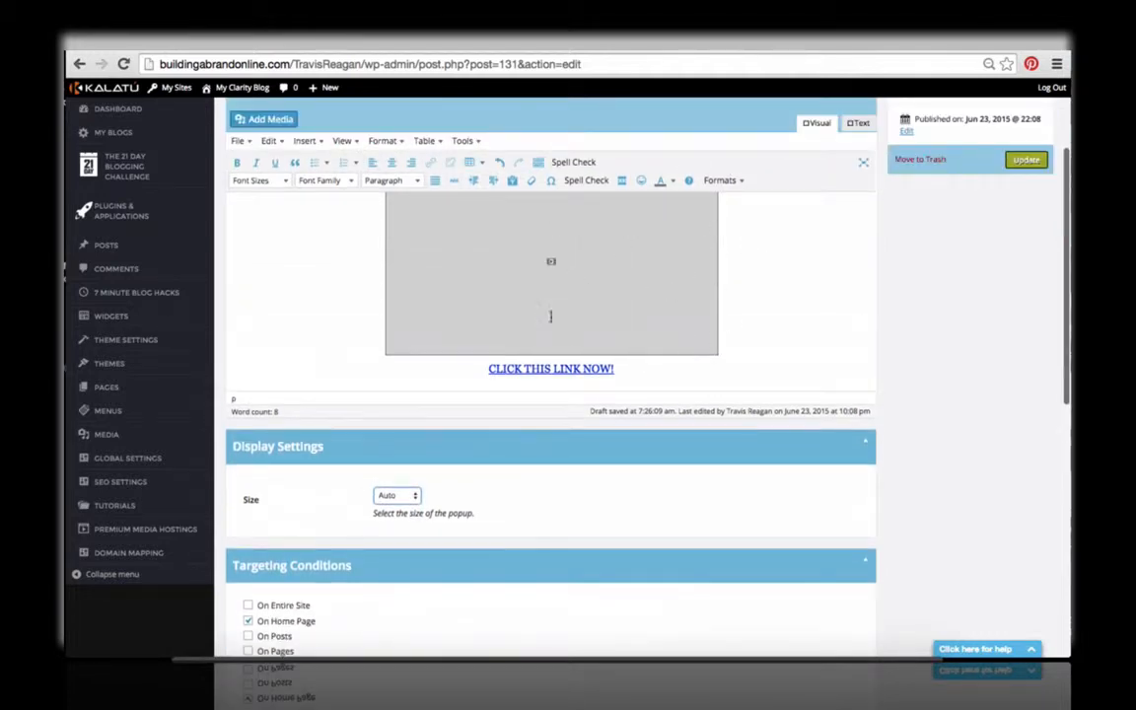
scroll(628, 393, up, 1)
scroll(489, 398, down, 4)
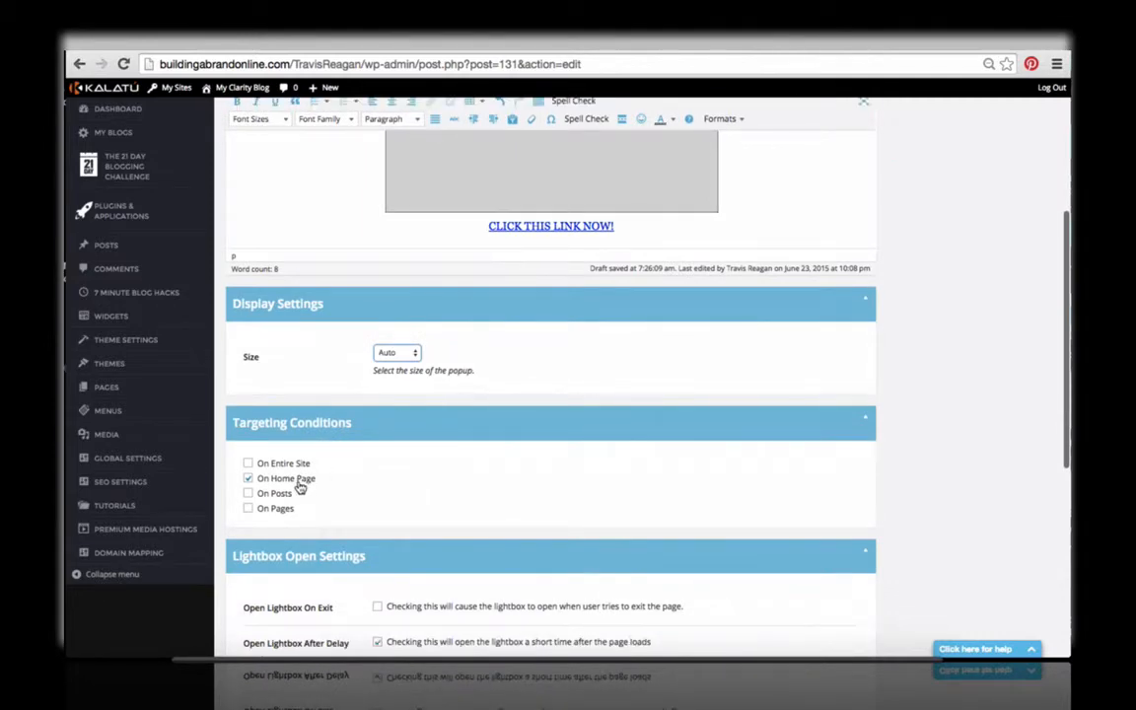
scroll(299, 487, down, 3)
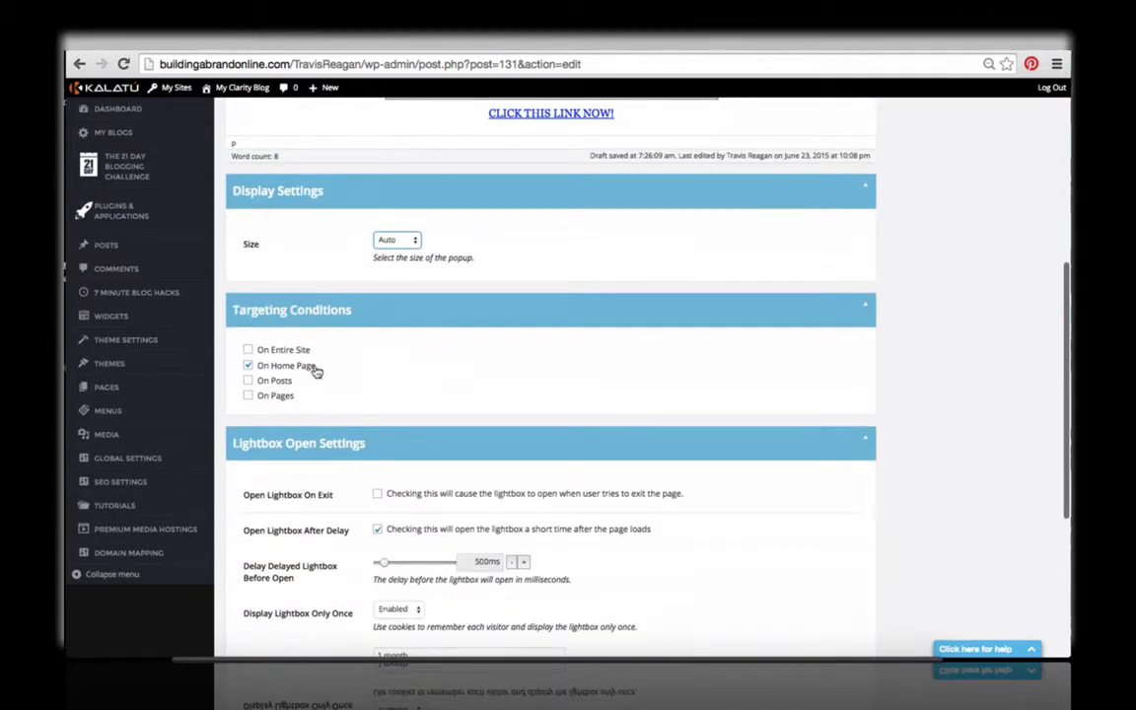
scroll(377, 369, down, 1)
scroll(415, 375, up, 10)
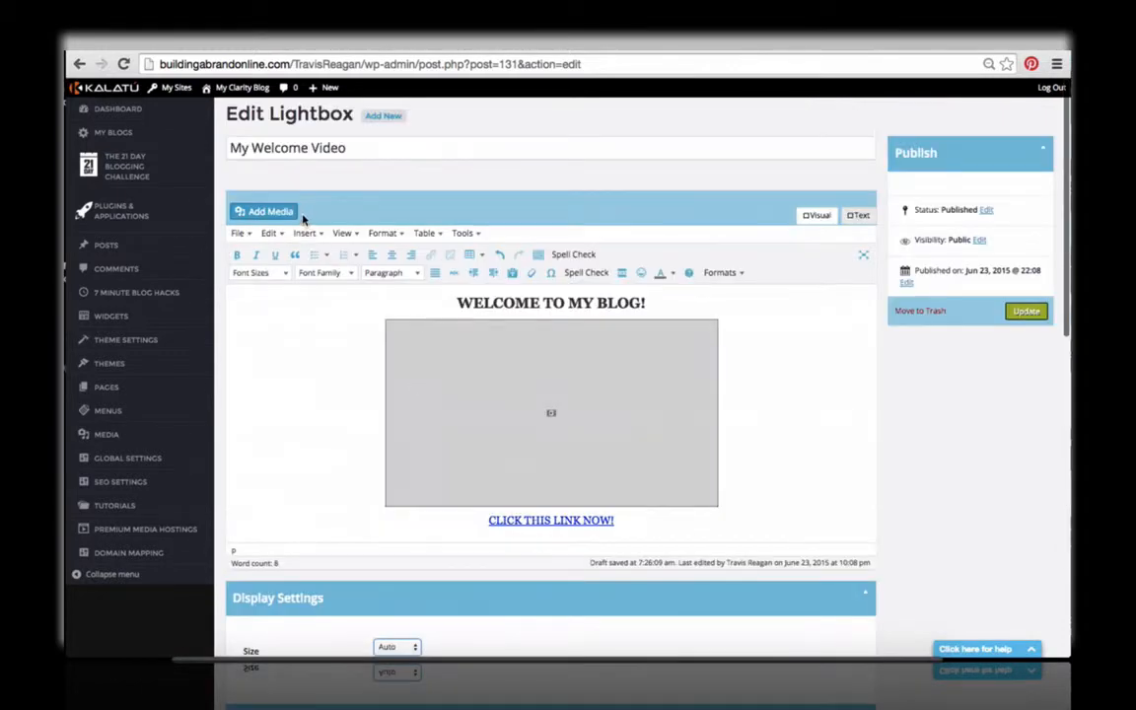
scroll(373, 172, down, 10)
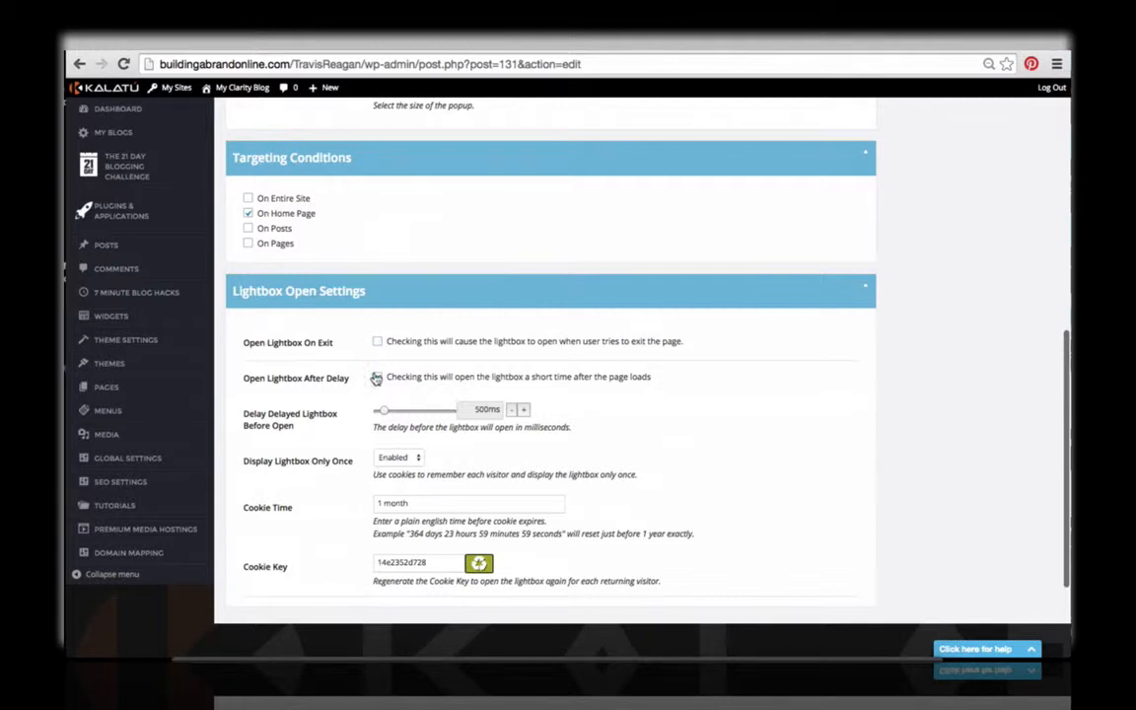
Step: Try opening the lightbox on exit instead of after a delay, and restore the original open settings
click(379, 344)
click(377, 376)
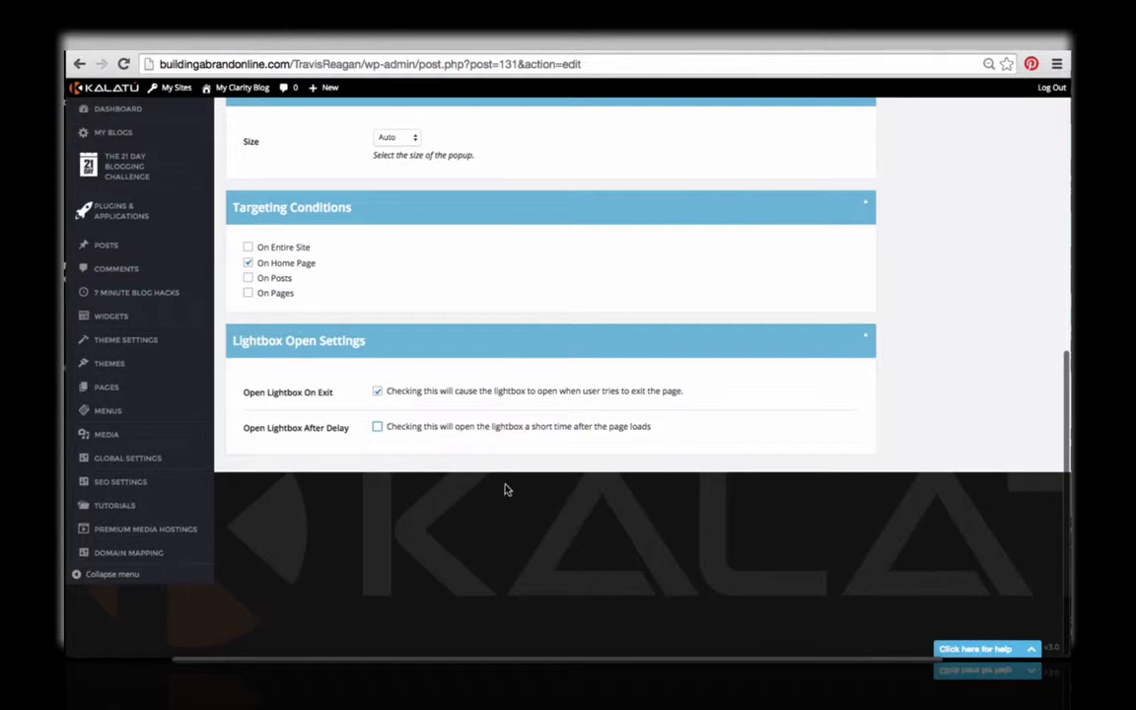
click(394, 398)
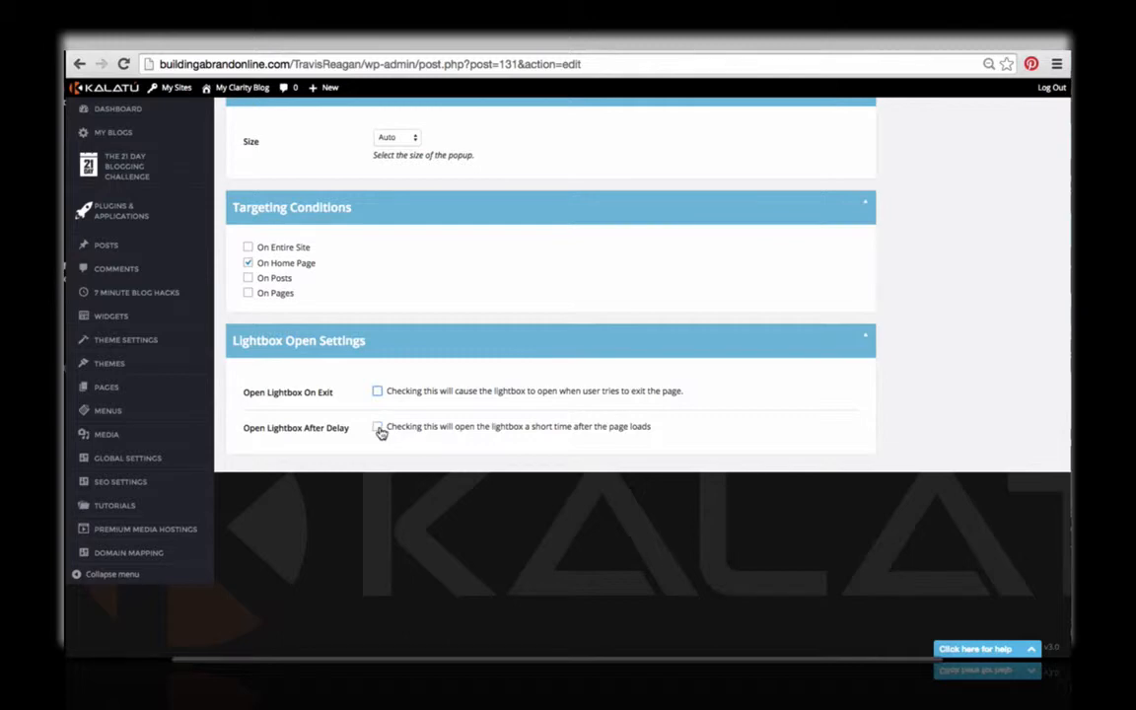
click(379, 430)
scroll(394, 426, down, 1)
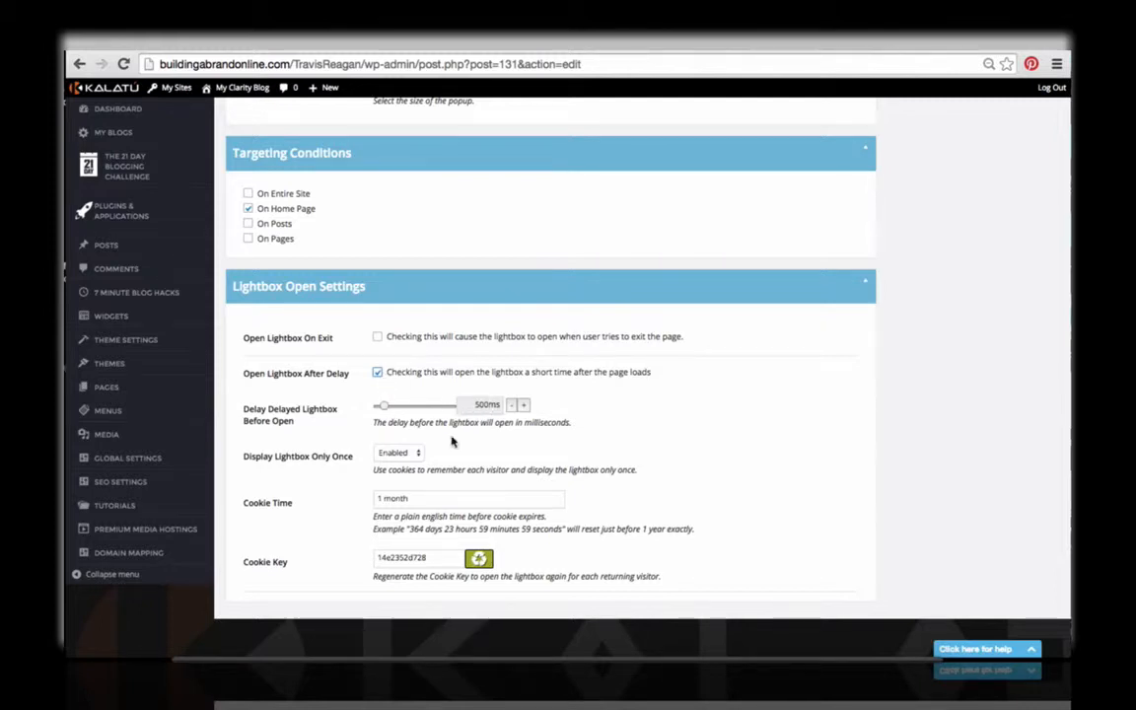
Step: Try disabling Display Lightbox Only Once and set it back to Enabled
click(381, 453)
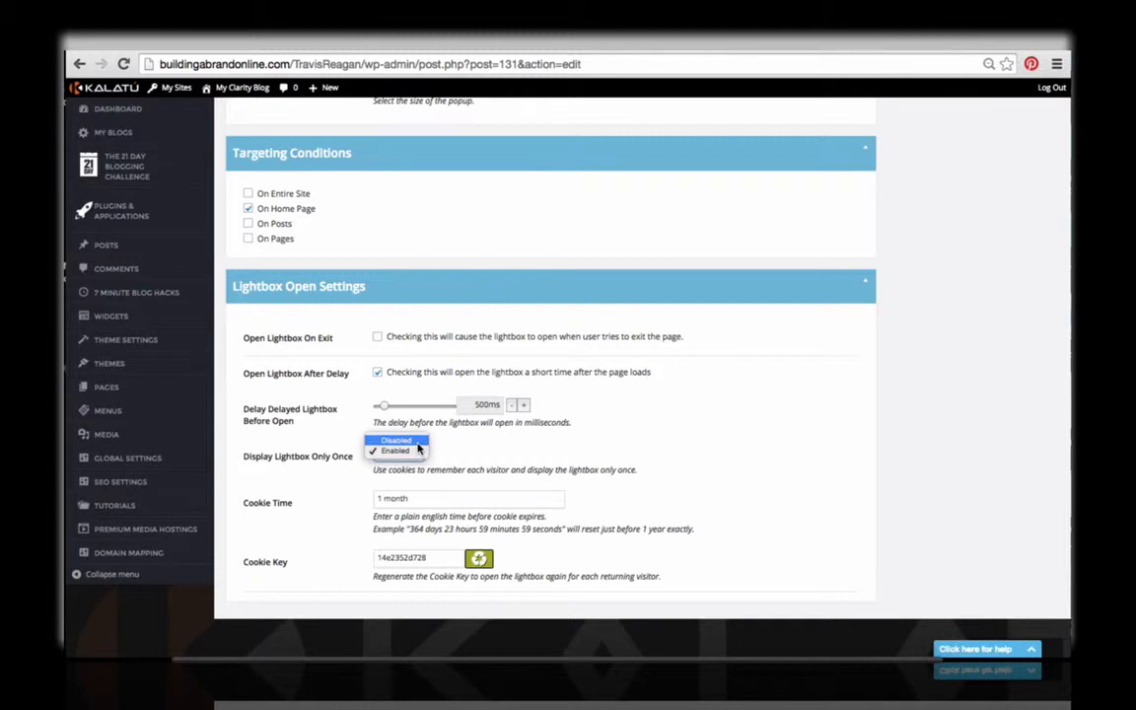
click(416, 442)
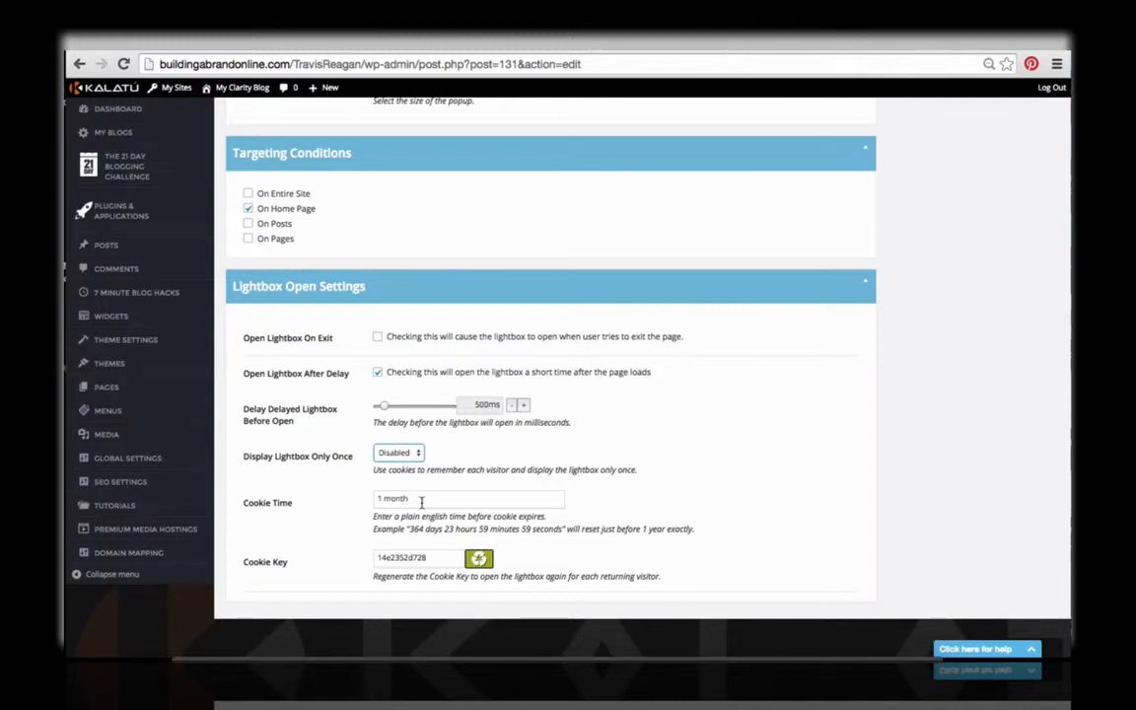
click(399, 452)
click(407, 463)
Step: Set the lightbox's Cookie Time to 1 day and regenerate its Cookie Key
drag(412, 502, 379, 500)
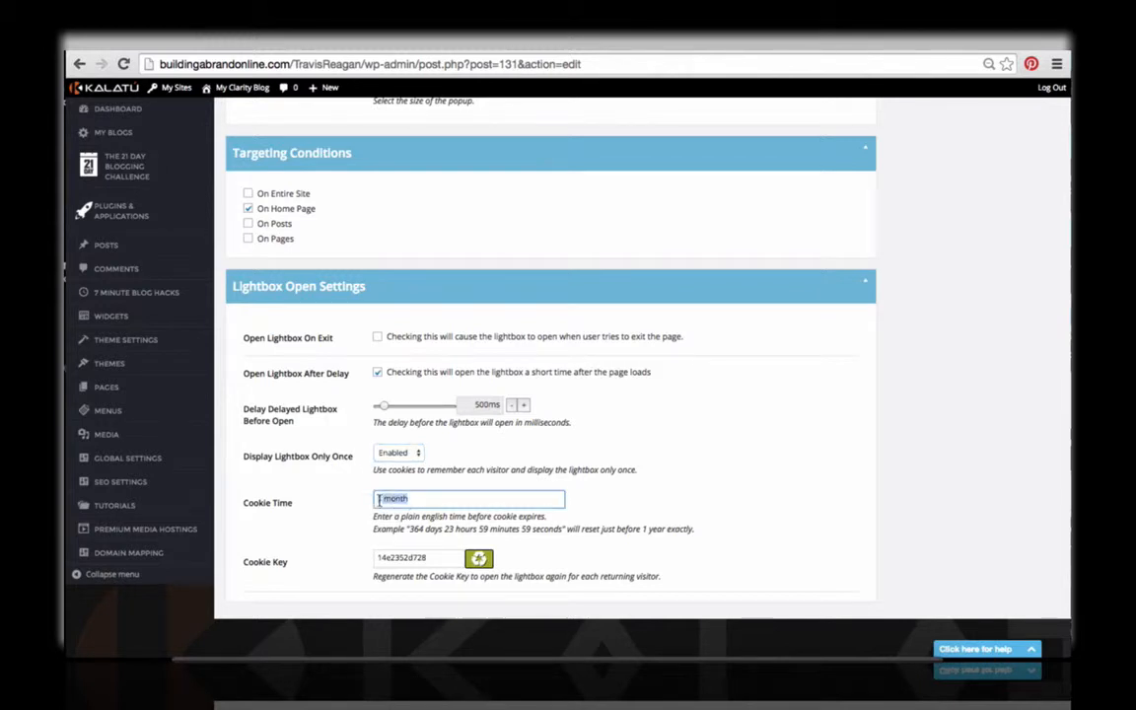
text(1 day)
click(478, 580)
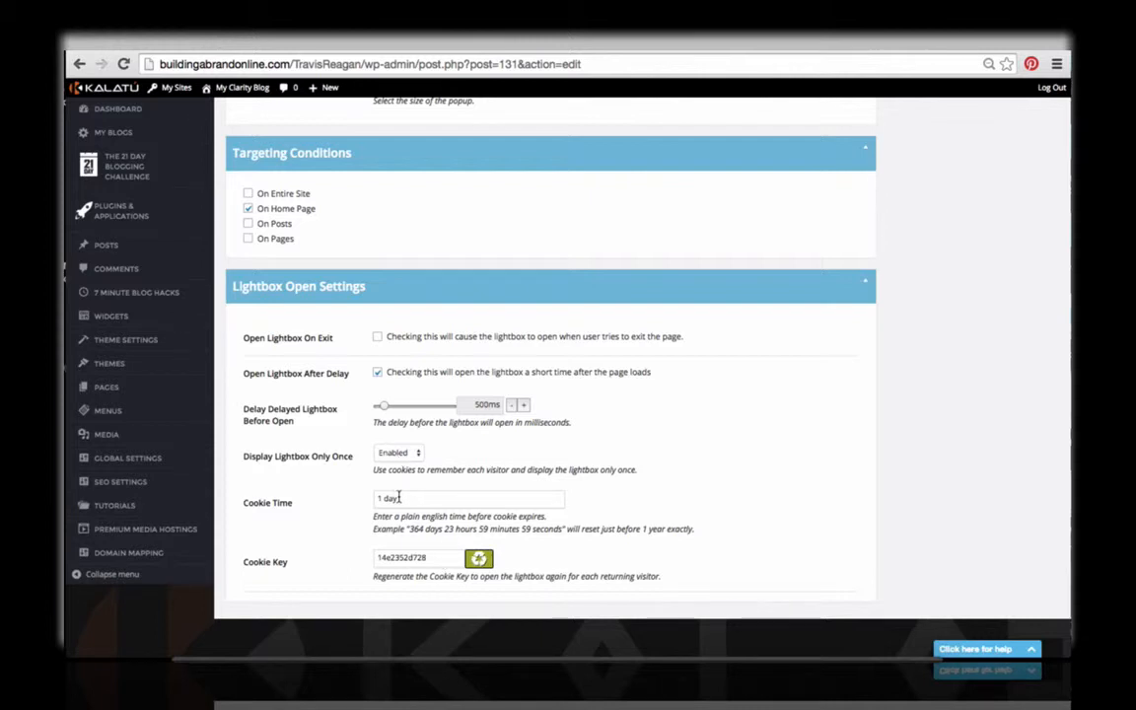
click(478, 560)
Step: Switch Display Lightbox Only Once to Disabled and return it to Enabled
click(408, 455)
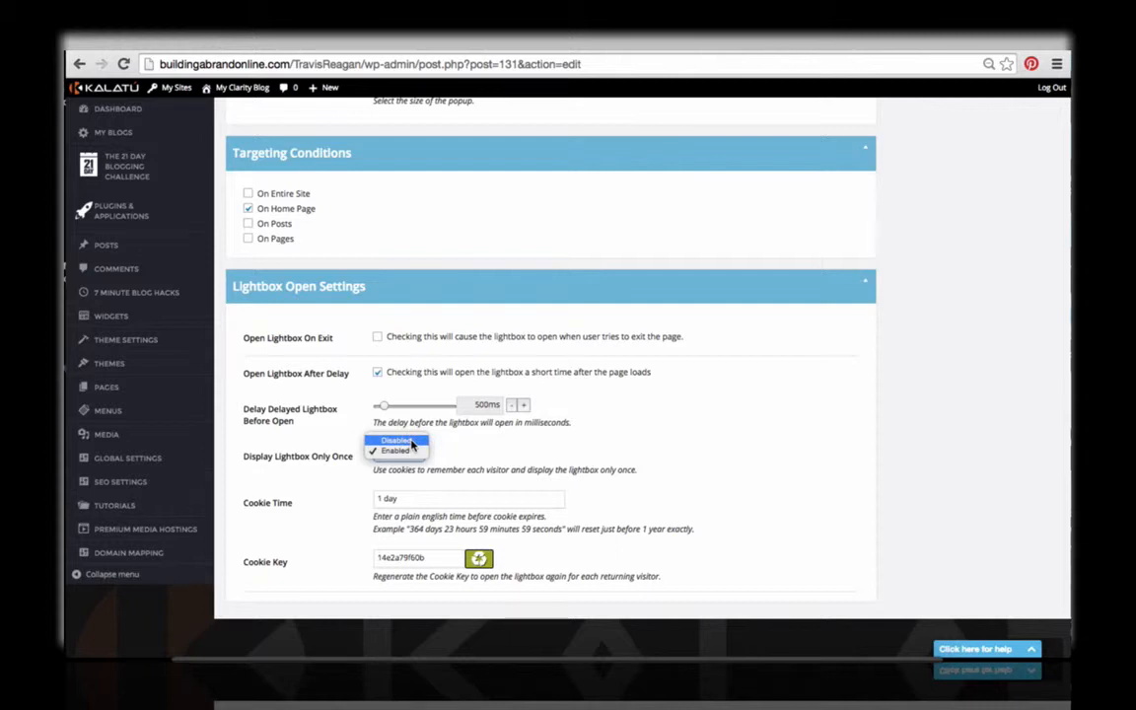
click(412, 443)
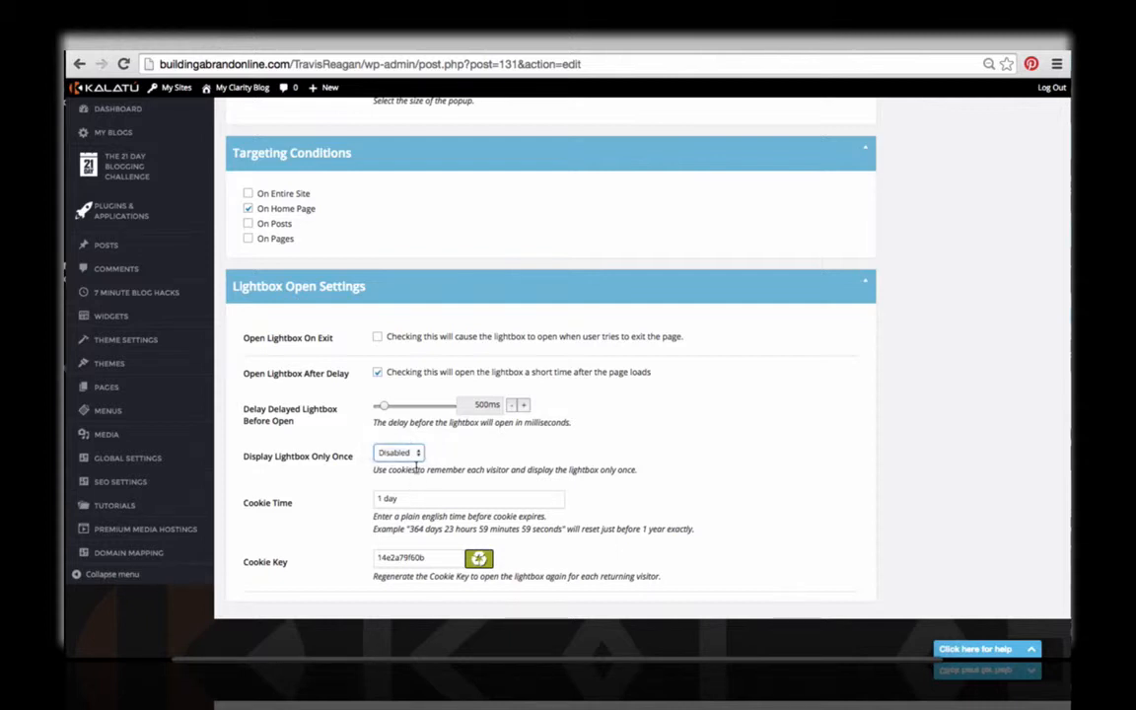
click(398, 452)
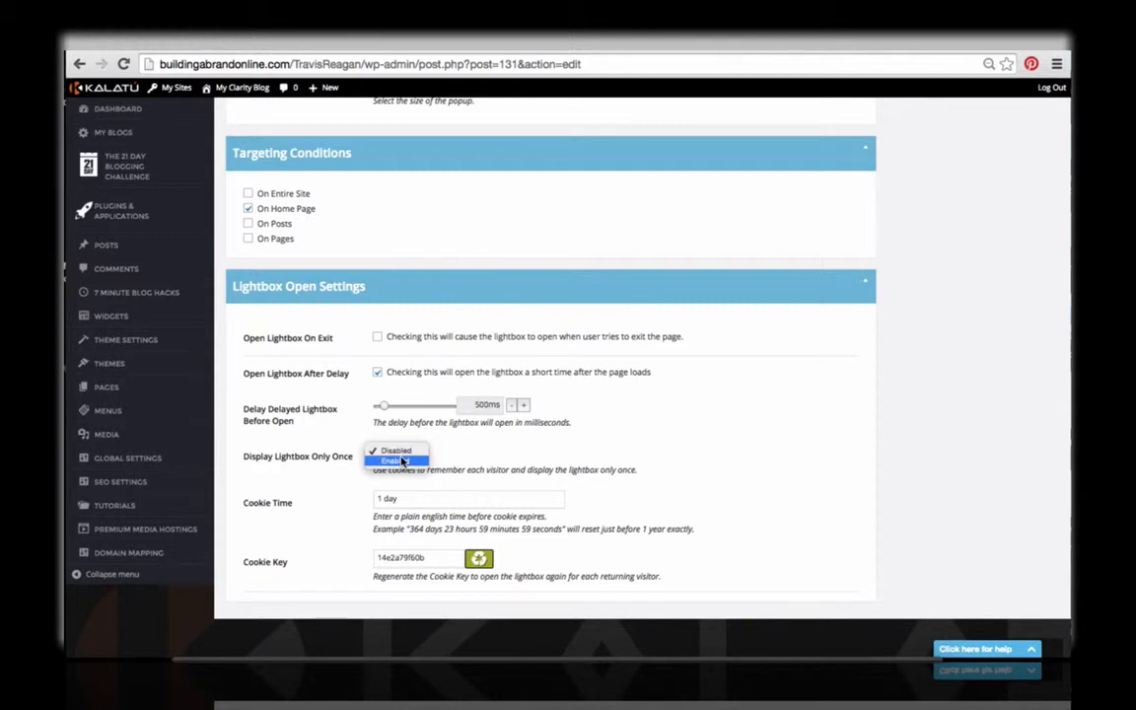
click(401, 461)
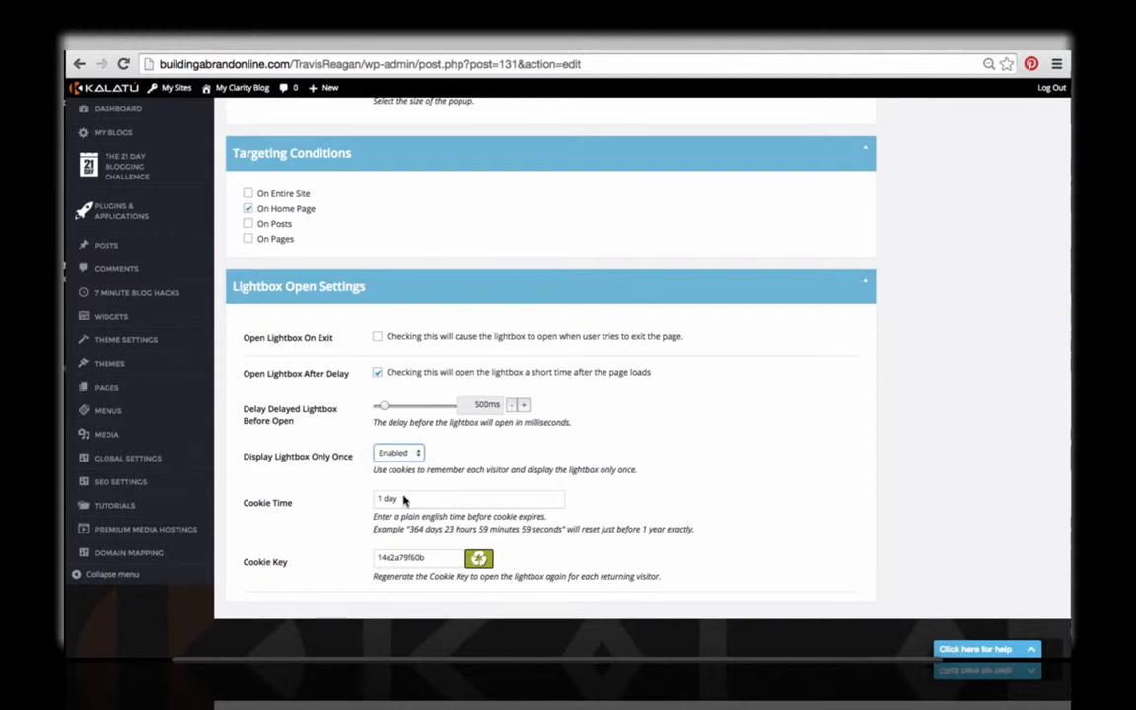
Step: Set Display Lightbox Only Once to Disabled in the Lightbox Open Settings
click(403, 498)
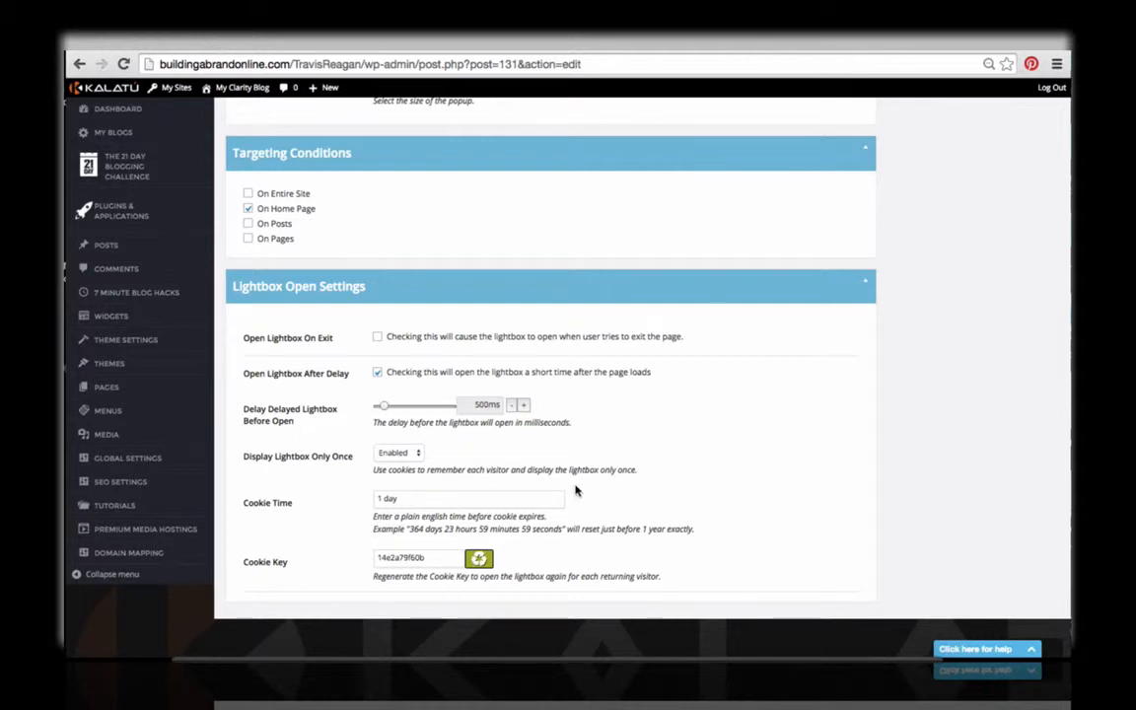
scroll(573, 489, up, 1)
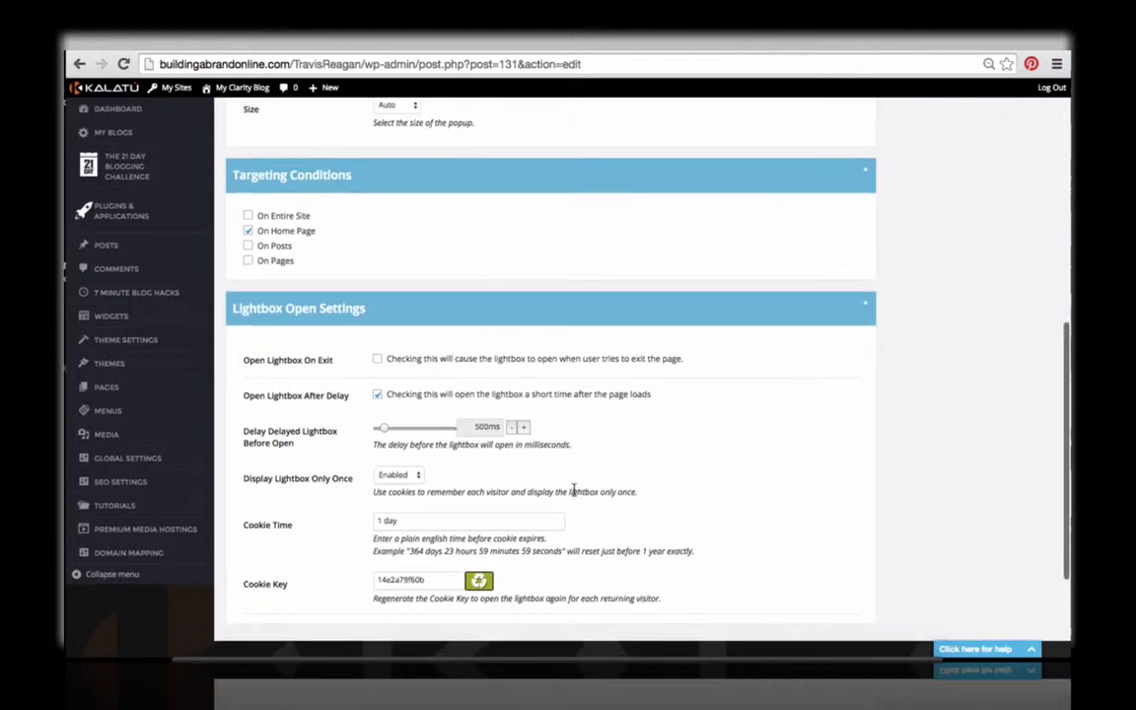
click(398, 475)
click(392, 460)
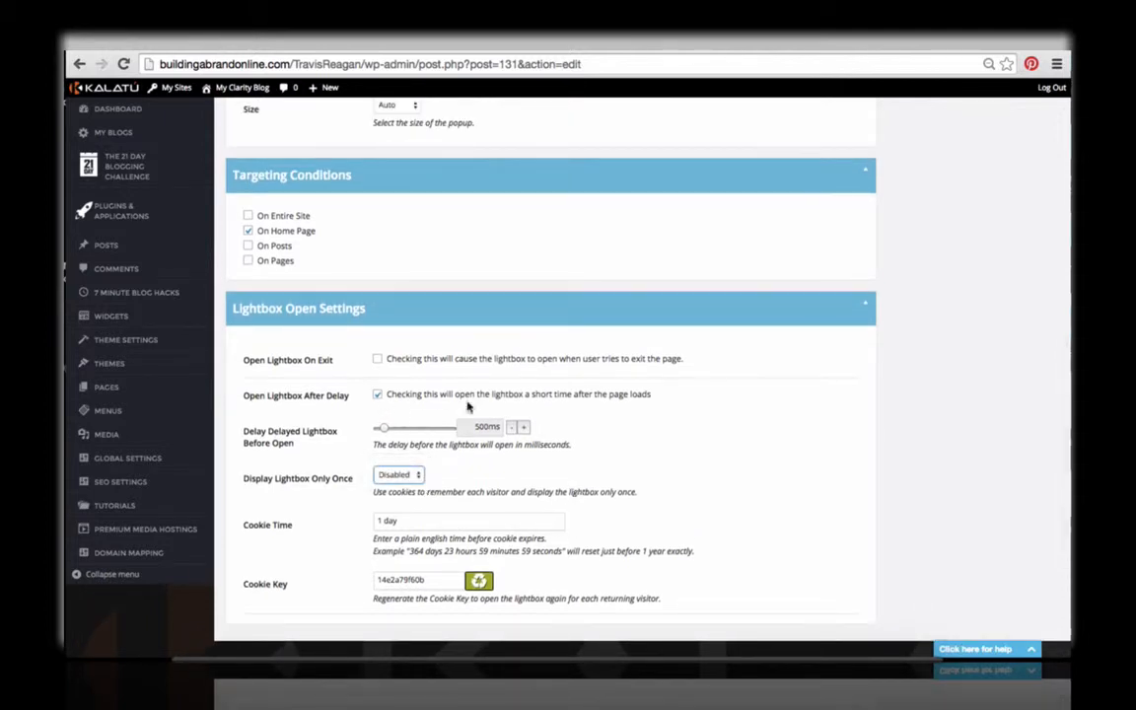
Step: Try targeting the lightbox at posts, switching between specific posts and all posts, and remove the On Posts condition
scroll(468, 405, up, 2)
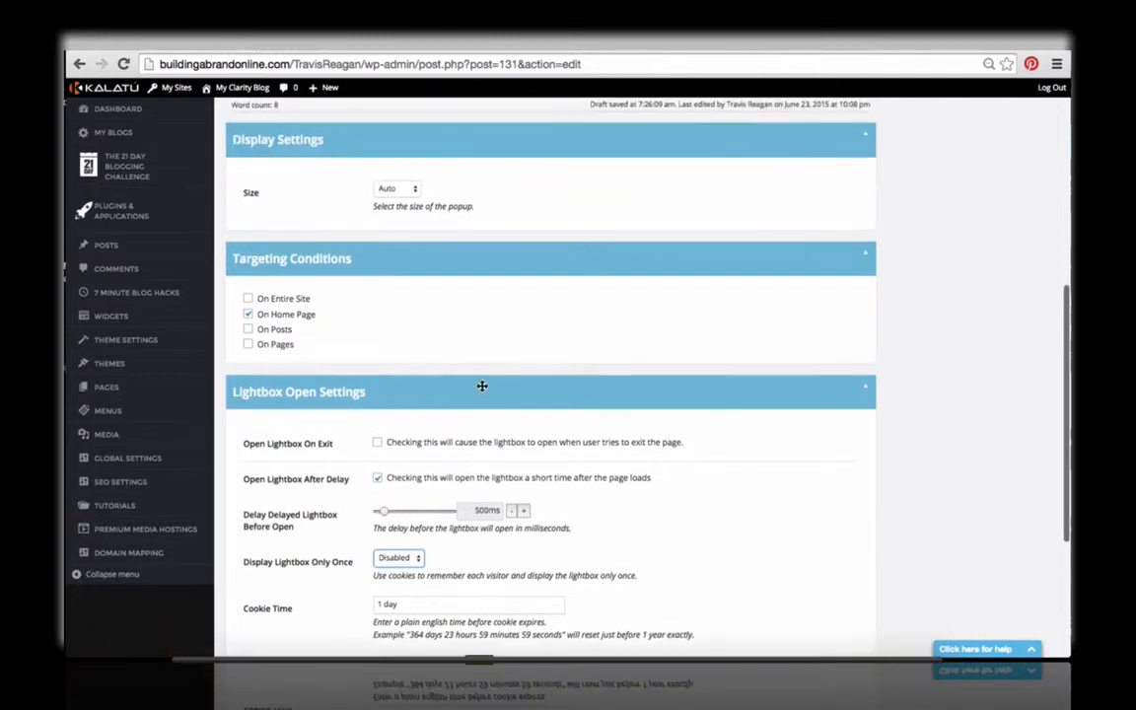
click(275, 332)
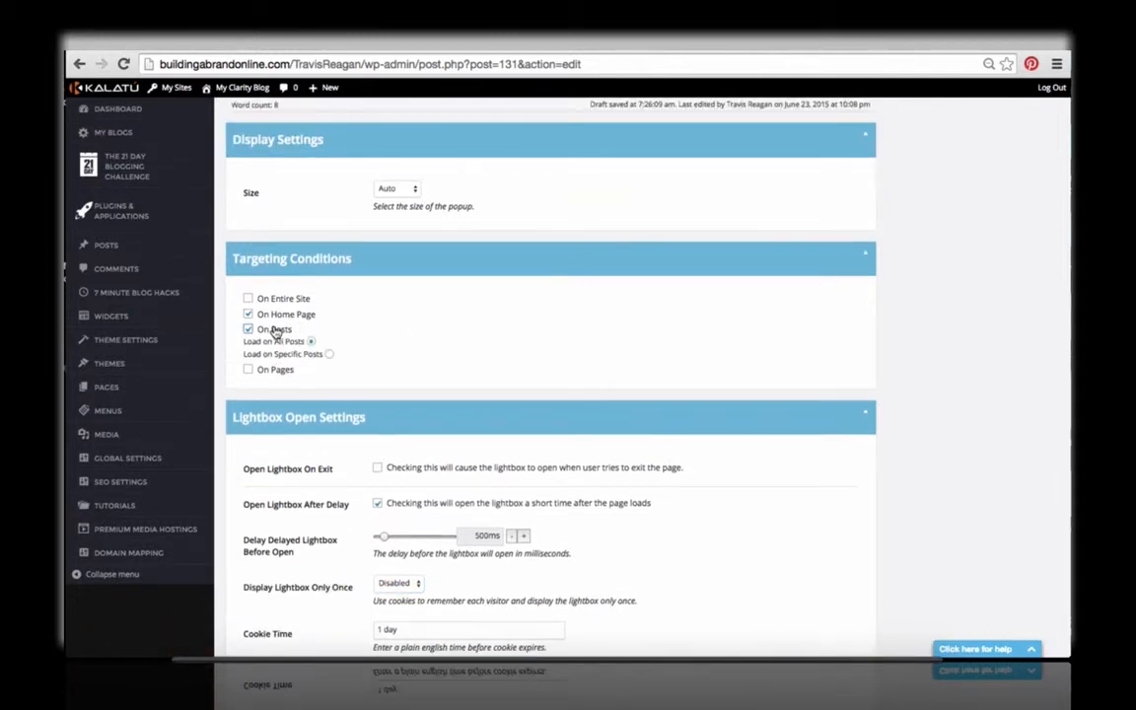
click(316, 357)
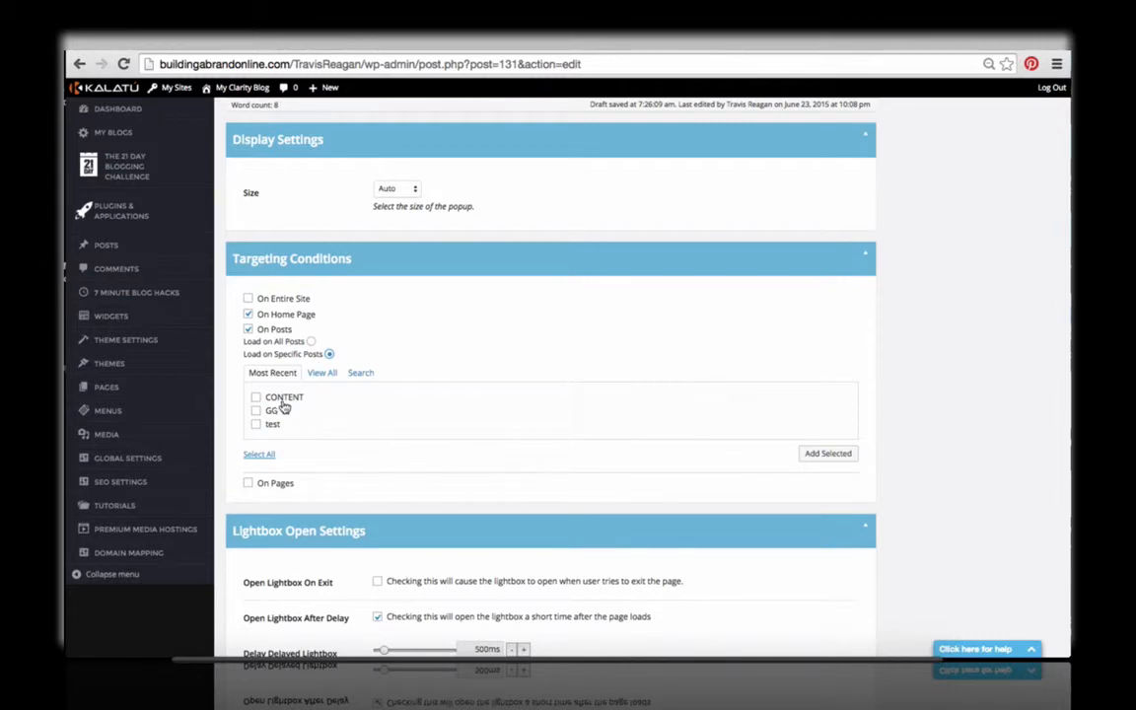
click(309, 341)
click(275, 330)
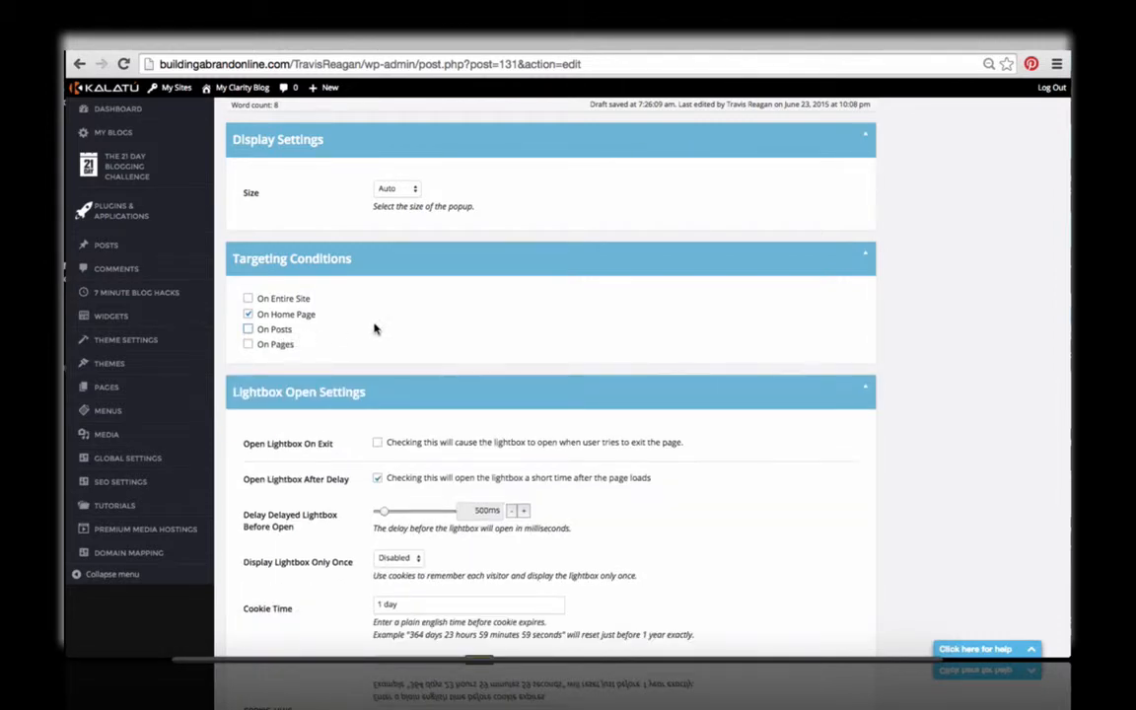
Step: Review the My Welcome Video lightbox's content and open settings, and update the lightbox
scroll(444, 347, up, 3)
scroll(458, 347, up, 3)
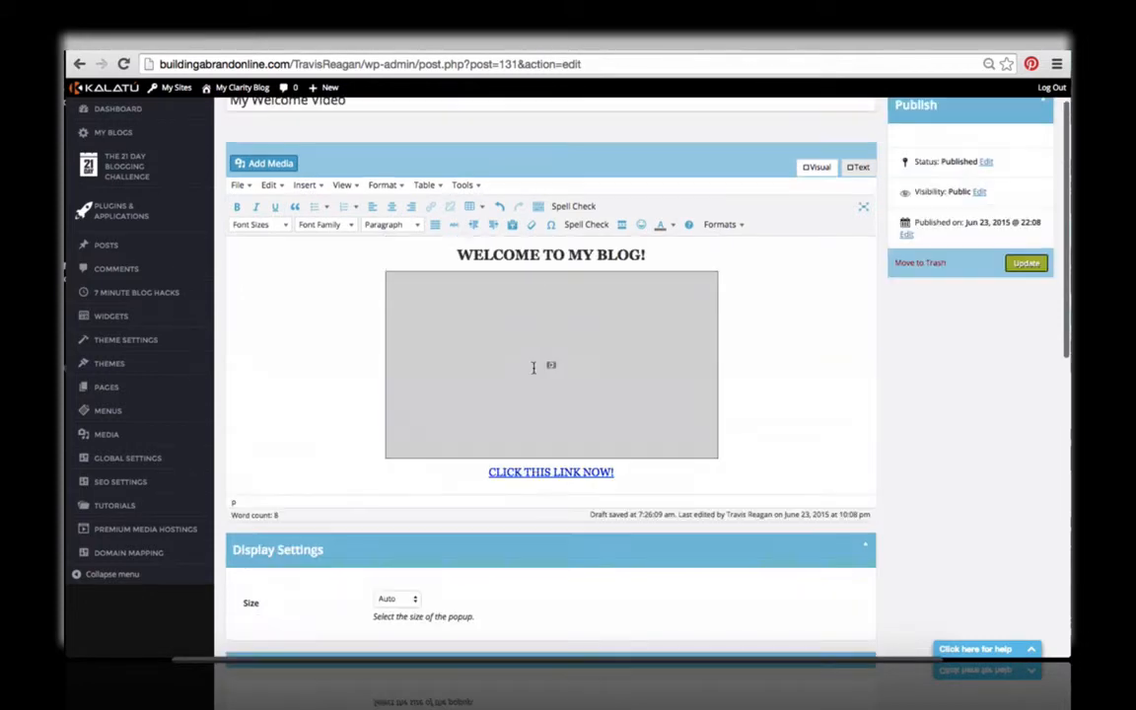
scroll(449, 371, down, 6)
scroll(448, 372, up, 5)
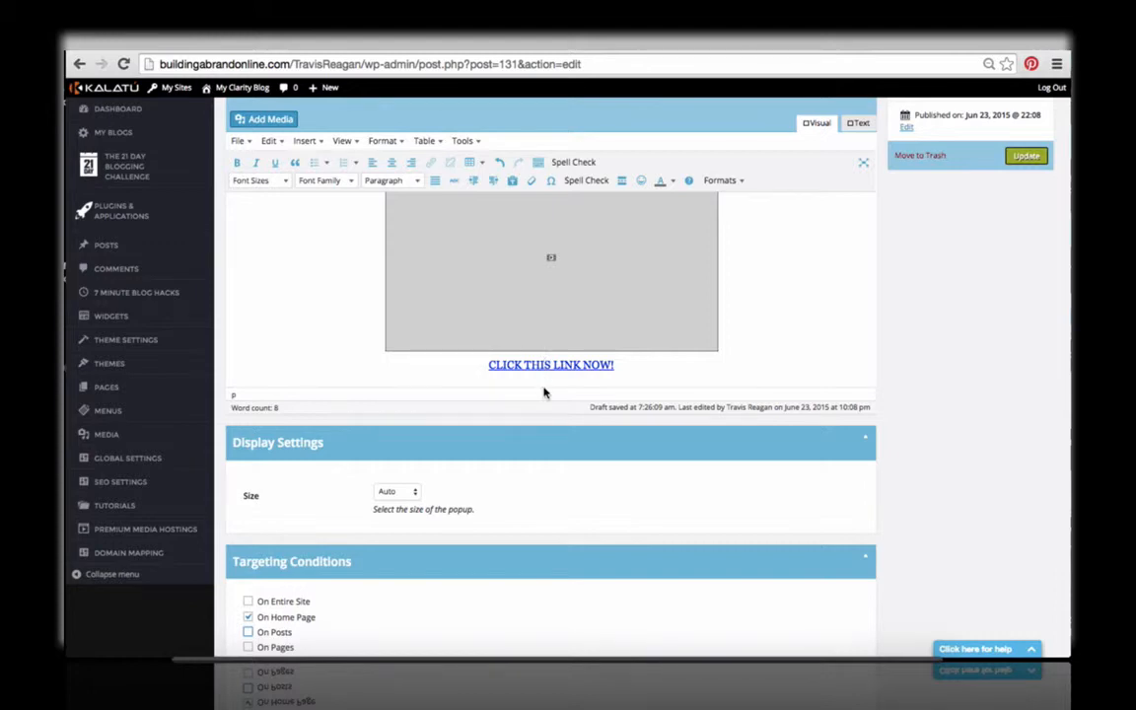
scroll(603, 419, up, 4)
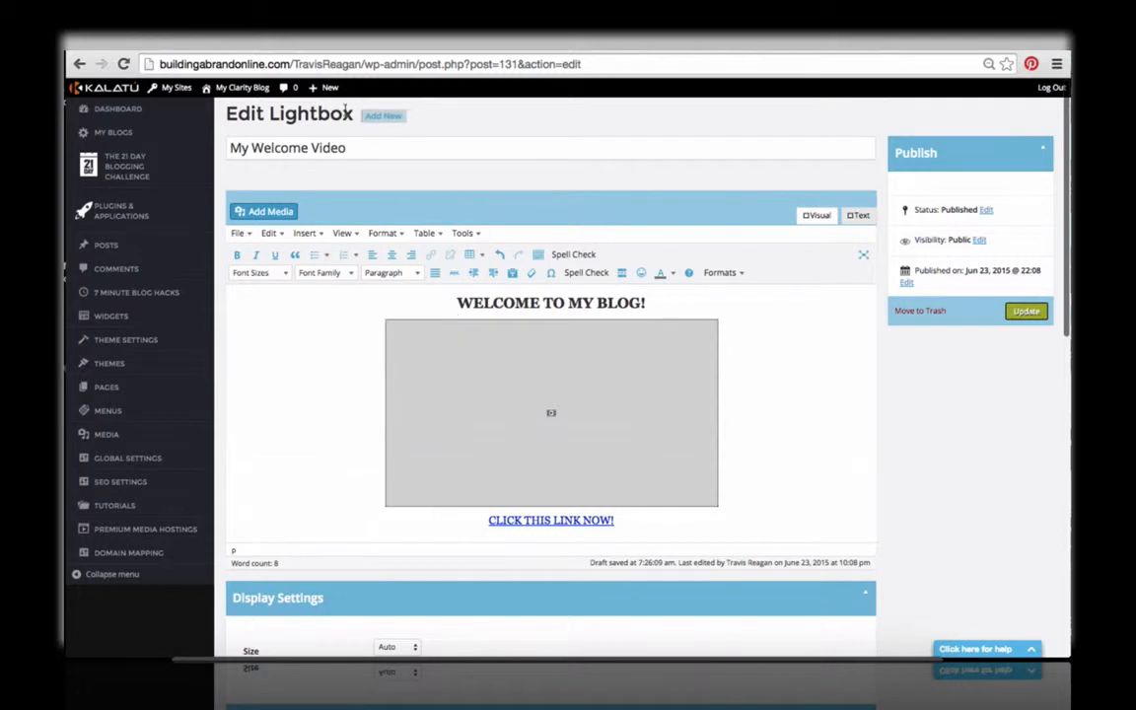
scroll(505, 386, down, 10)
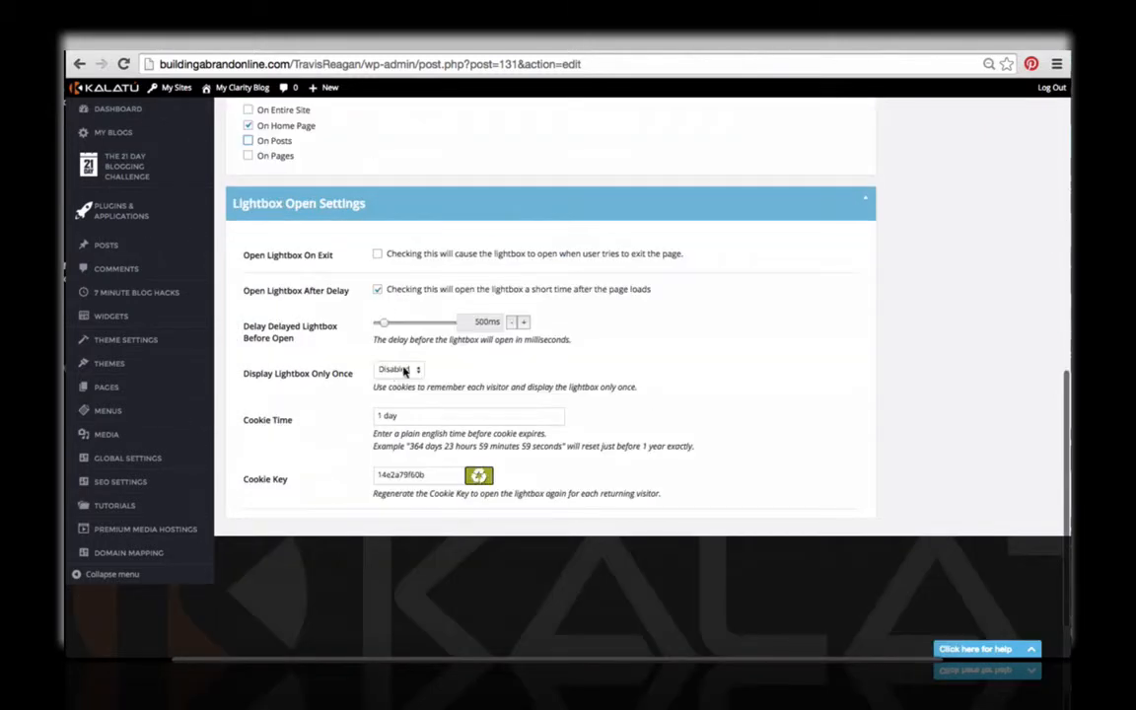
scroll(523, 404, up, 10)
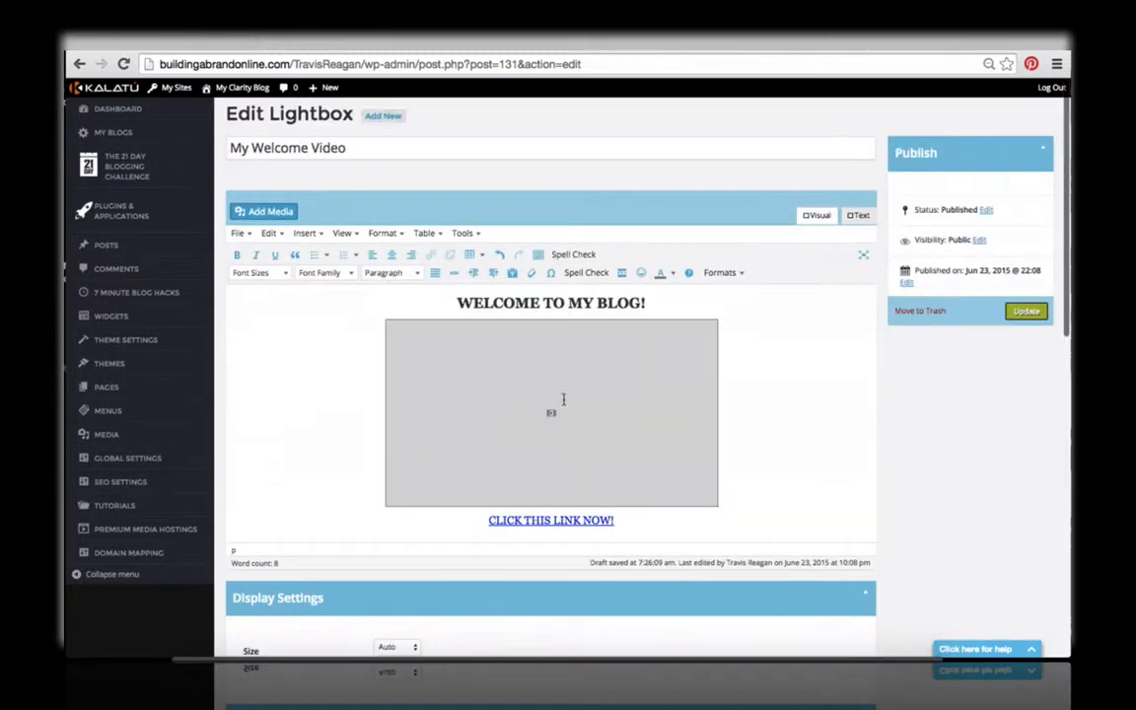
click(1023, 310)
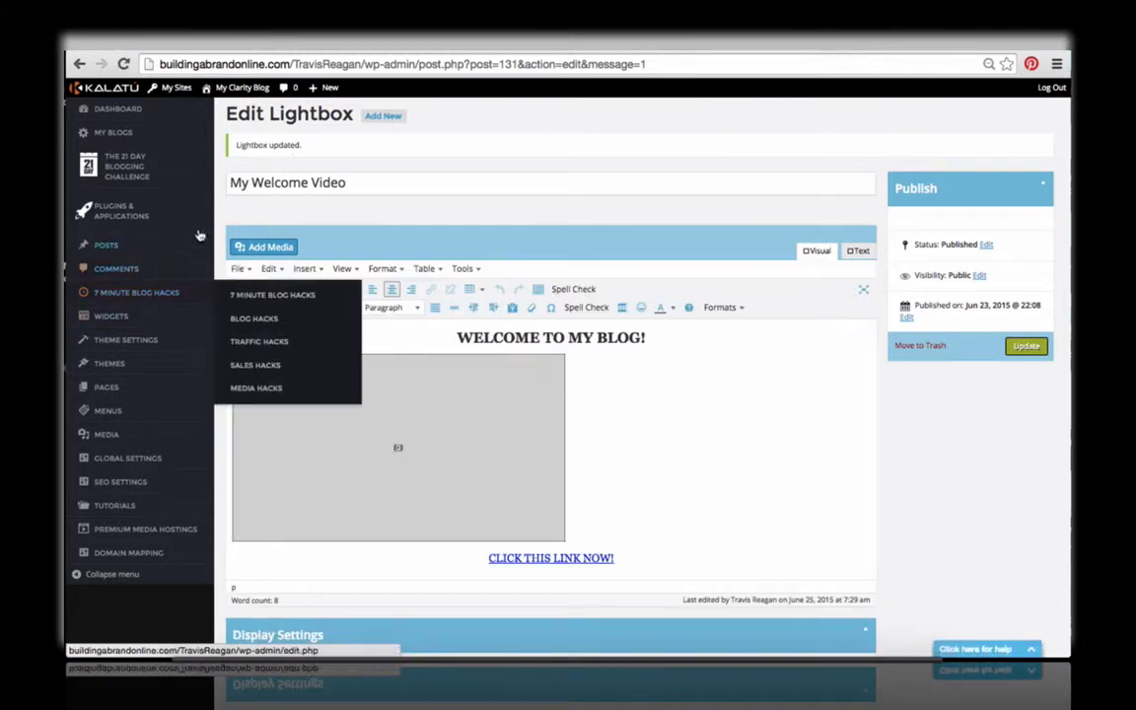
Step: Open the Lightbox application's list of lightboxes and leave My Welcome Video unselected
click(165, 202)
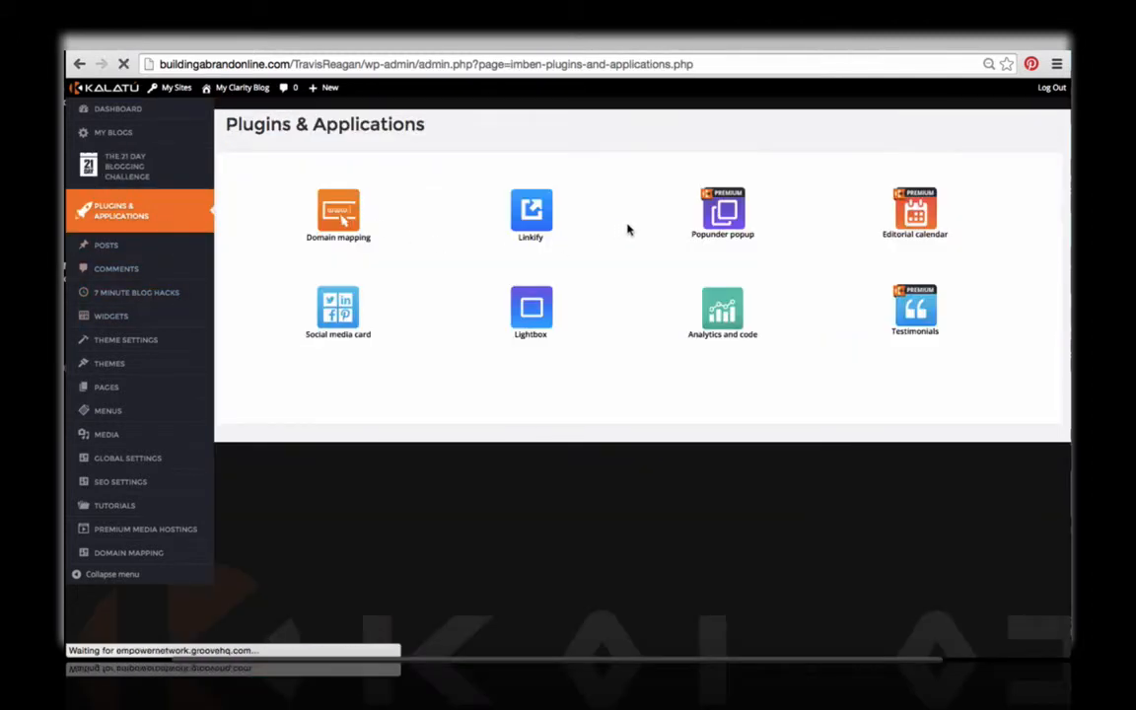
click(530, 310)
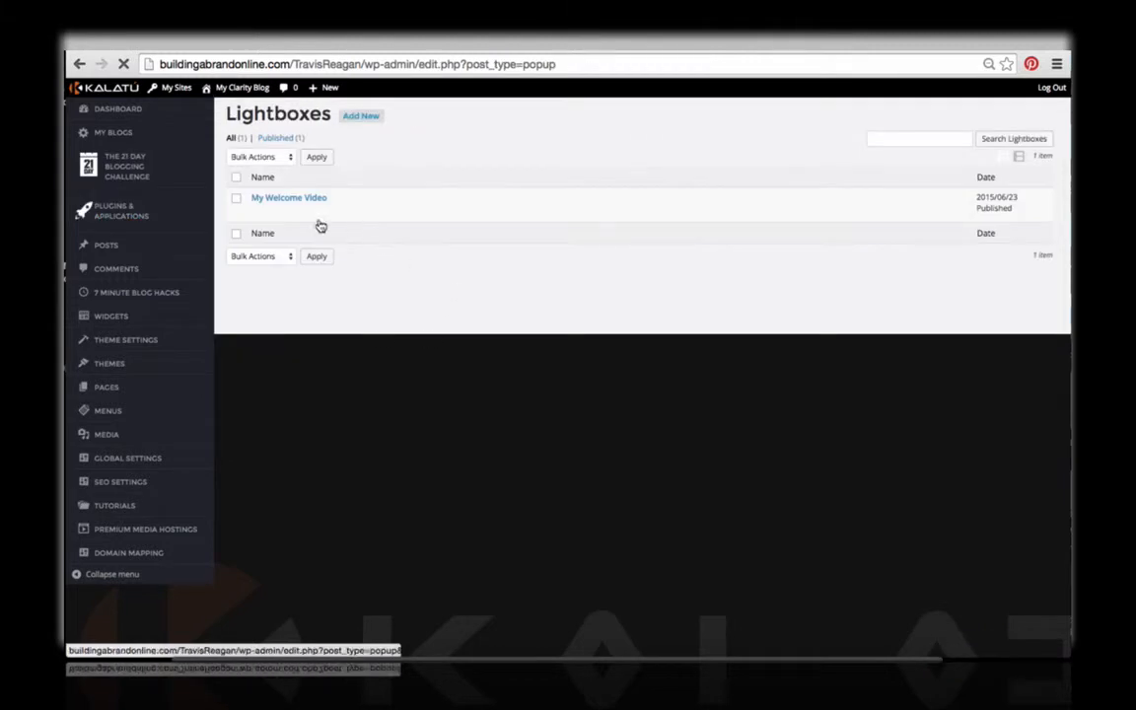
click(236, 200)
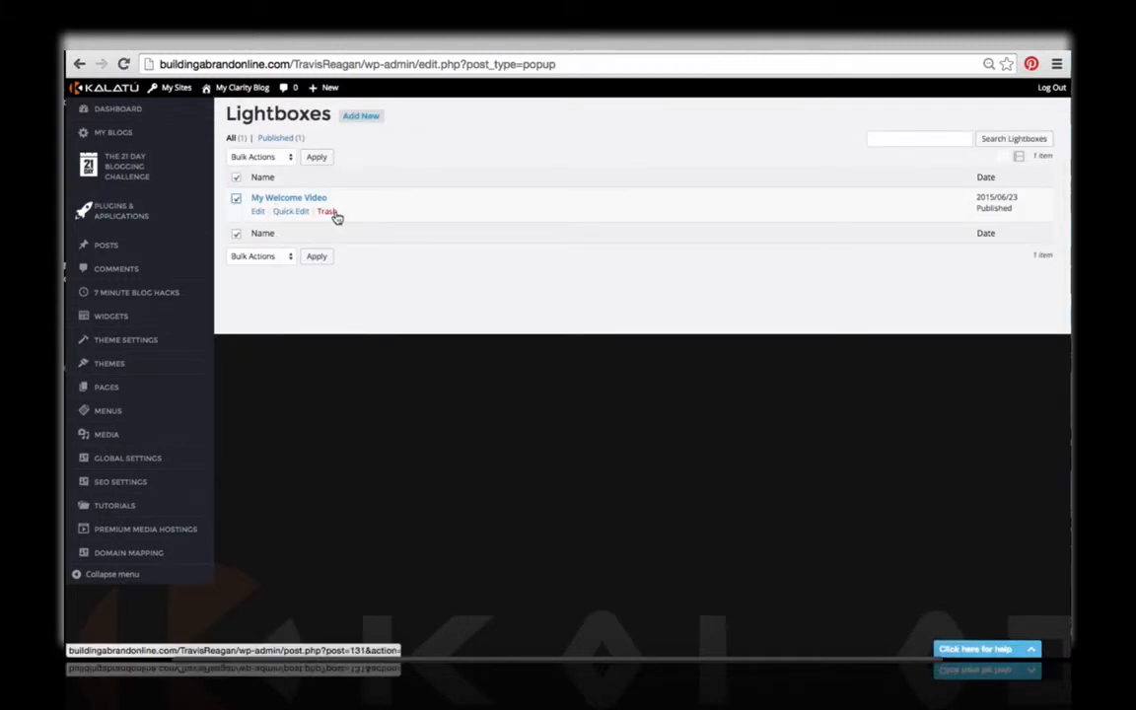
click(236, 199)
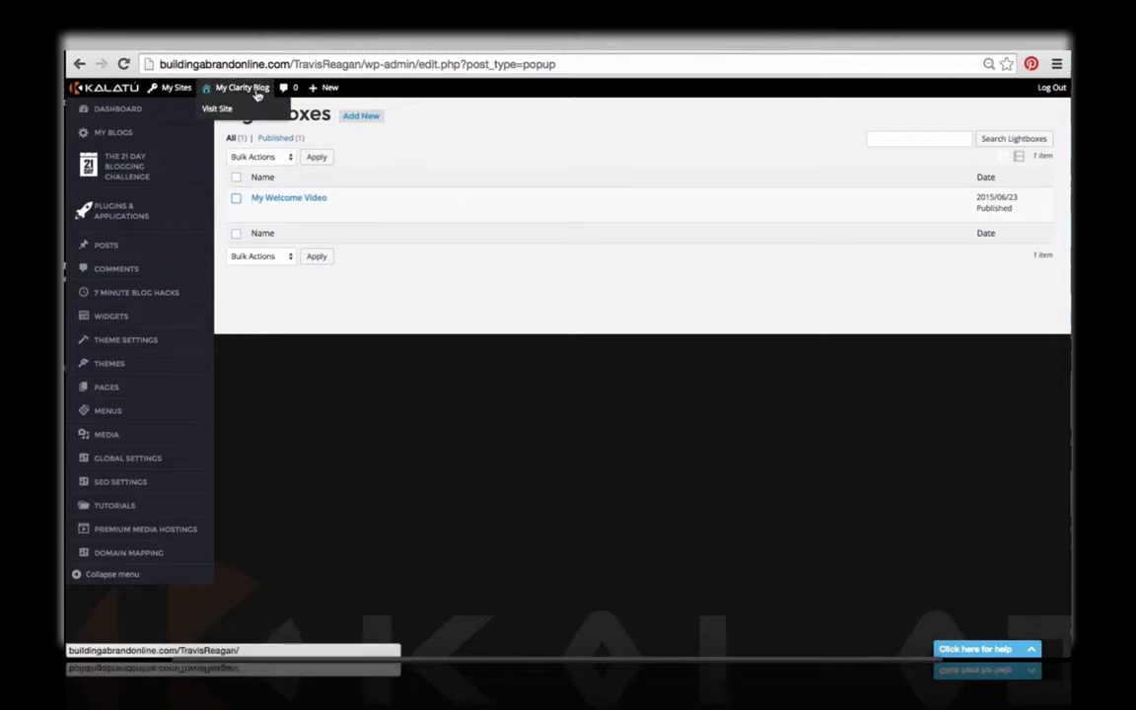
Step: Visit the live blog to test the lightbox and its link, reloading the home page once and closing the lightbox each time
click(225, 108)
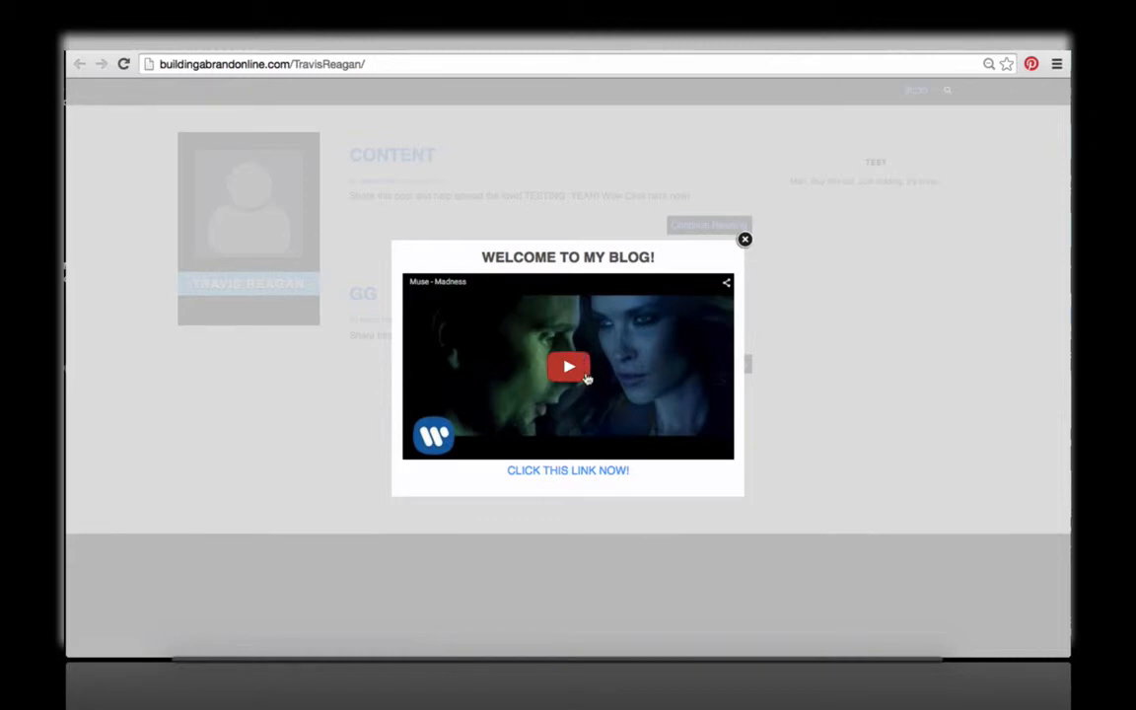
click(595, 479)
click(745, 241)
click(573, 65)
key(Return)
click(745, 240)
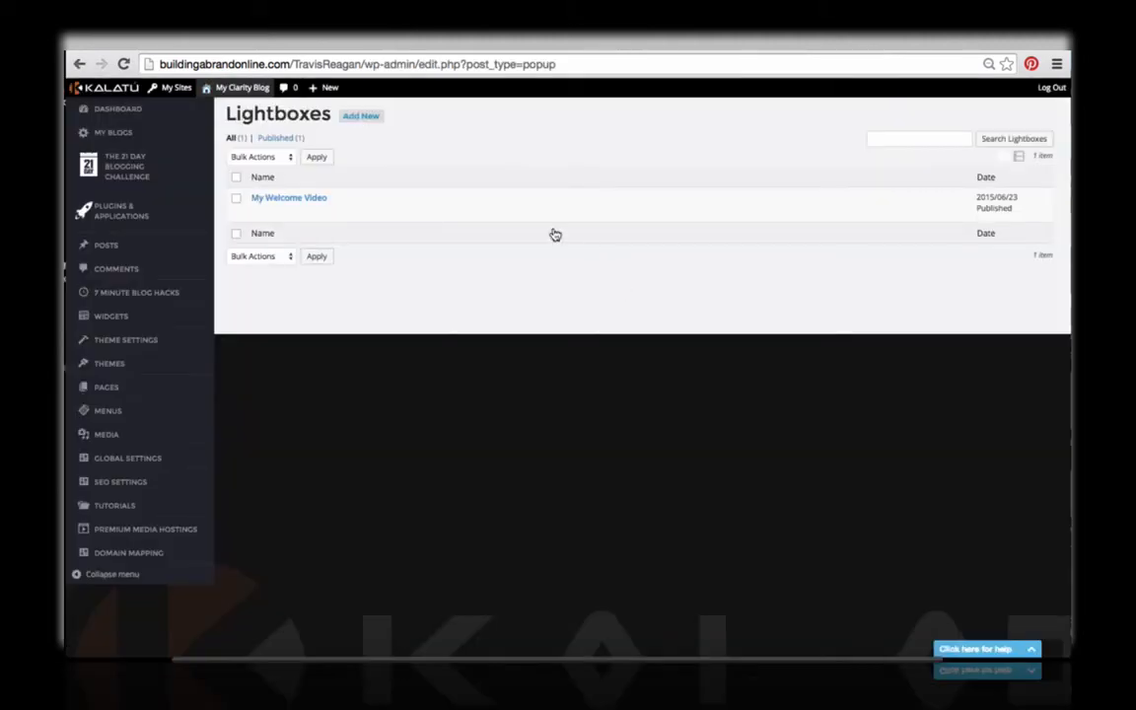
Step: Set the My Welcome Video lightbox to open on exit instead of after a delay, and update it
click(295, 198)
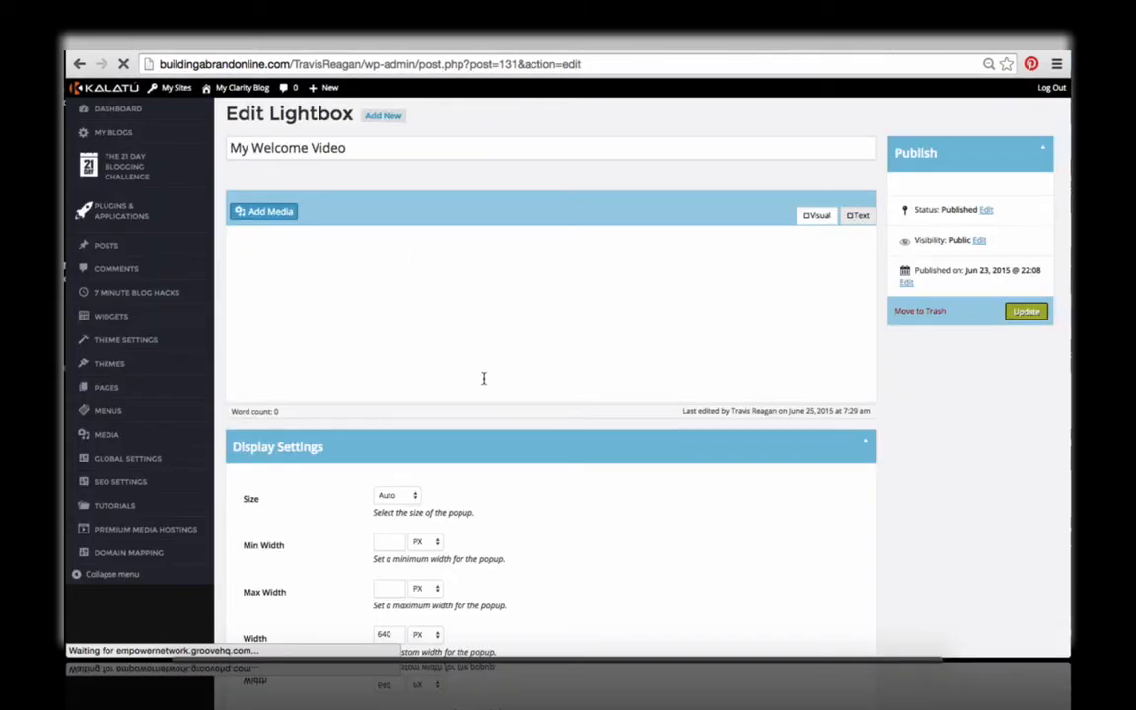
scroll(473, 372, down, 15)
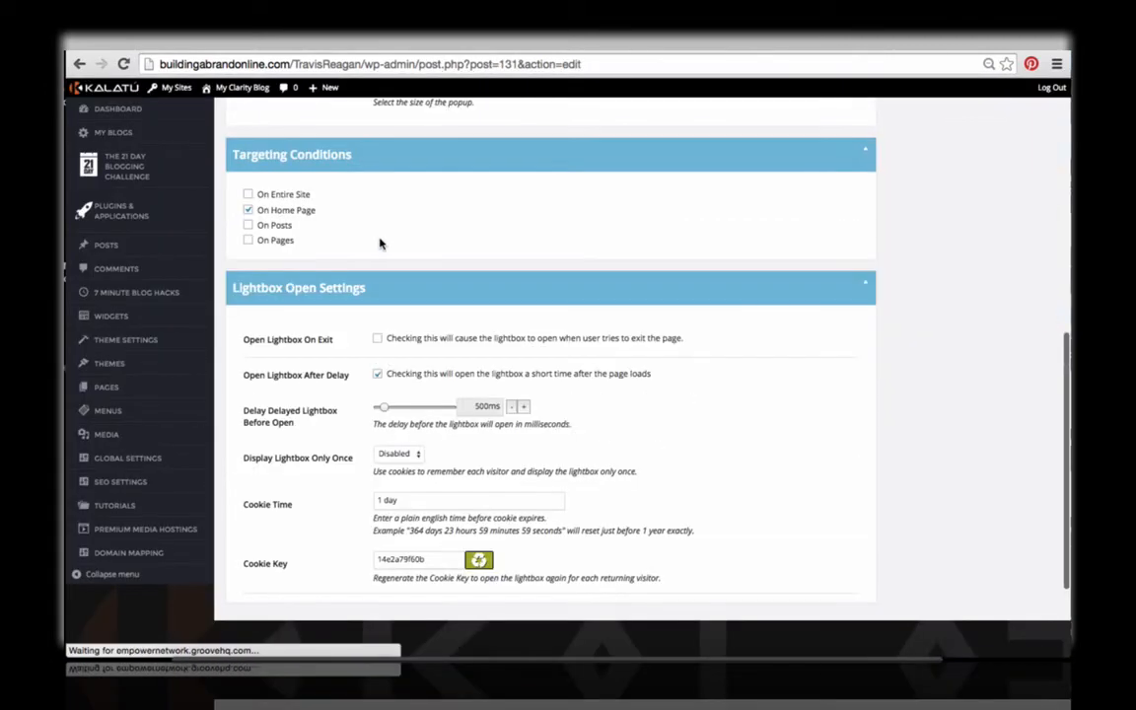
click(376, 374)
click(375, 388)
scroll(808, 431, up, 5)
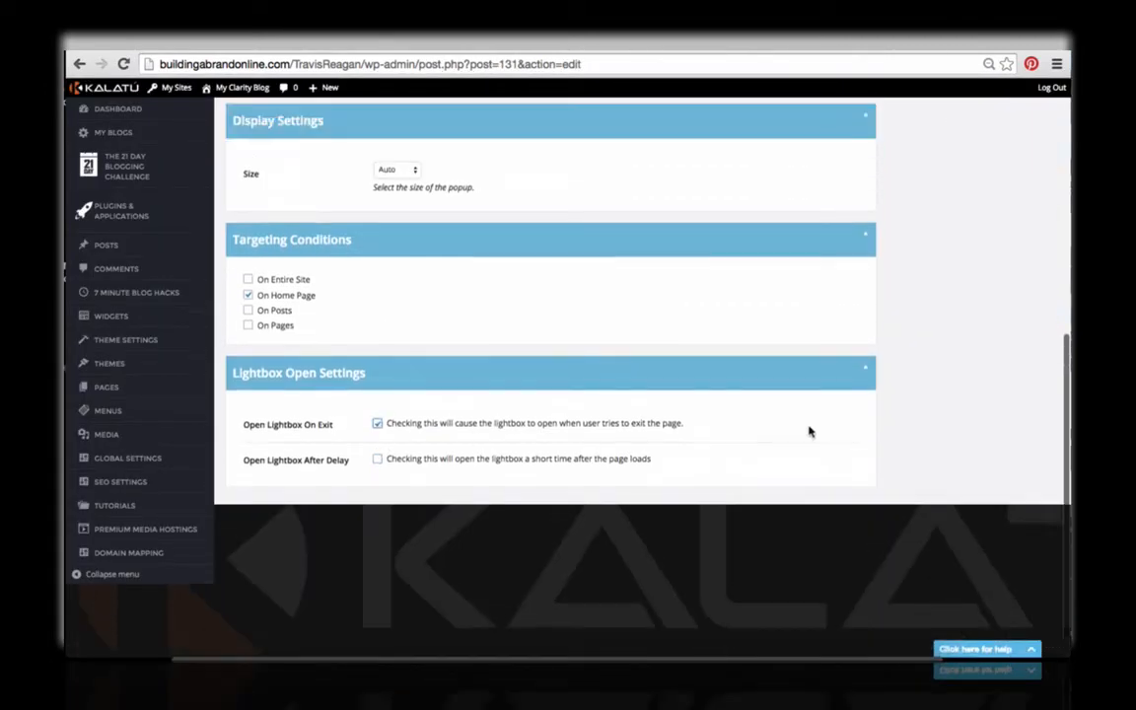
click(1025, 312)
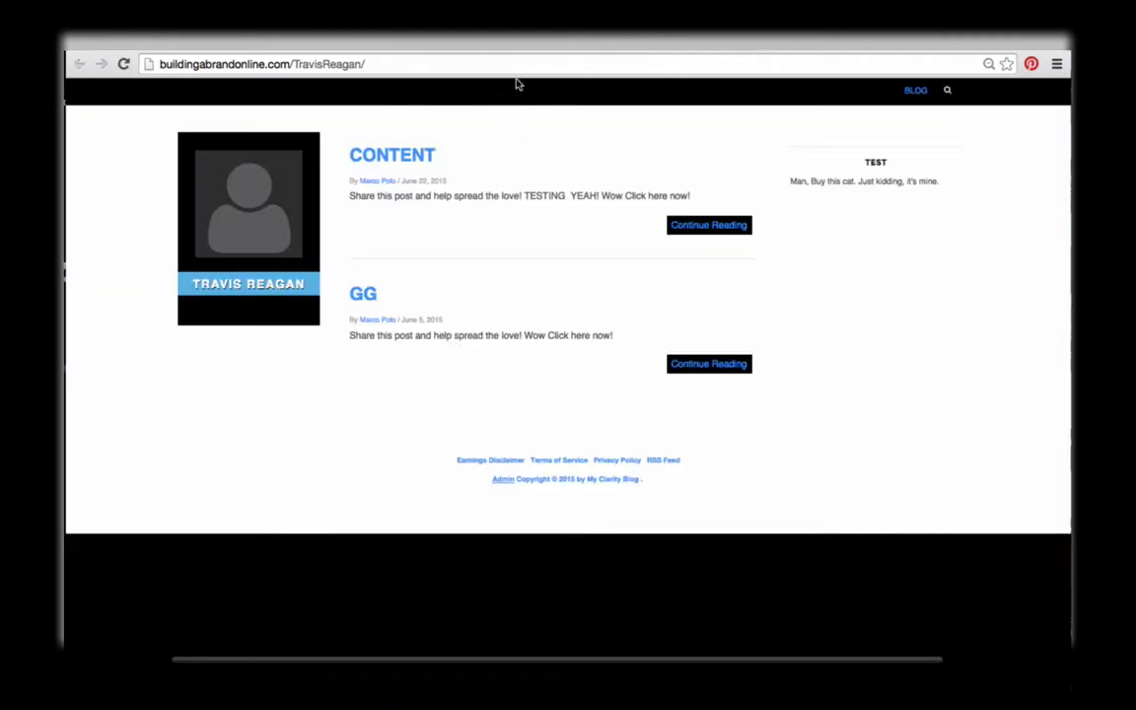
Step: Reload the live blog to test the exit lightbox, close it and return to the Edit Lightbox page
click(521, 67)
key(Return)
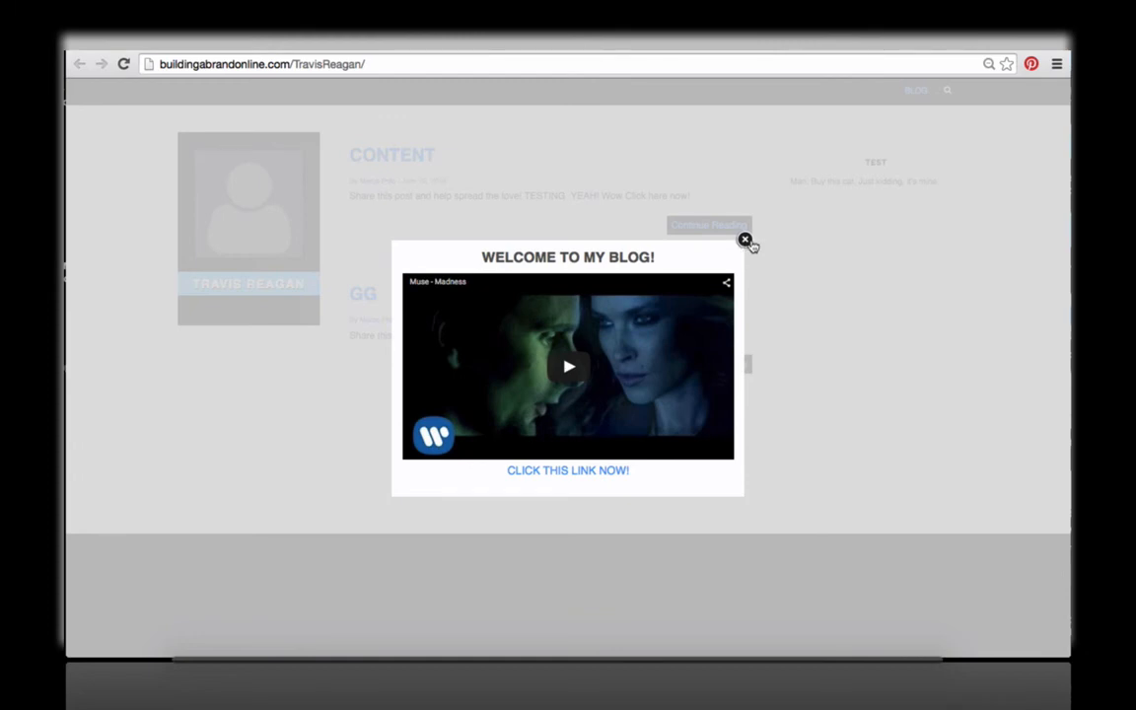
click(744, 241)
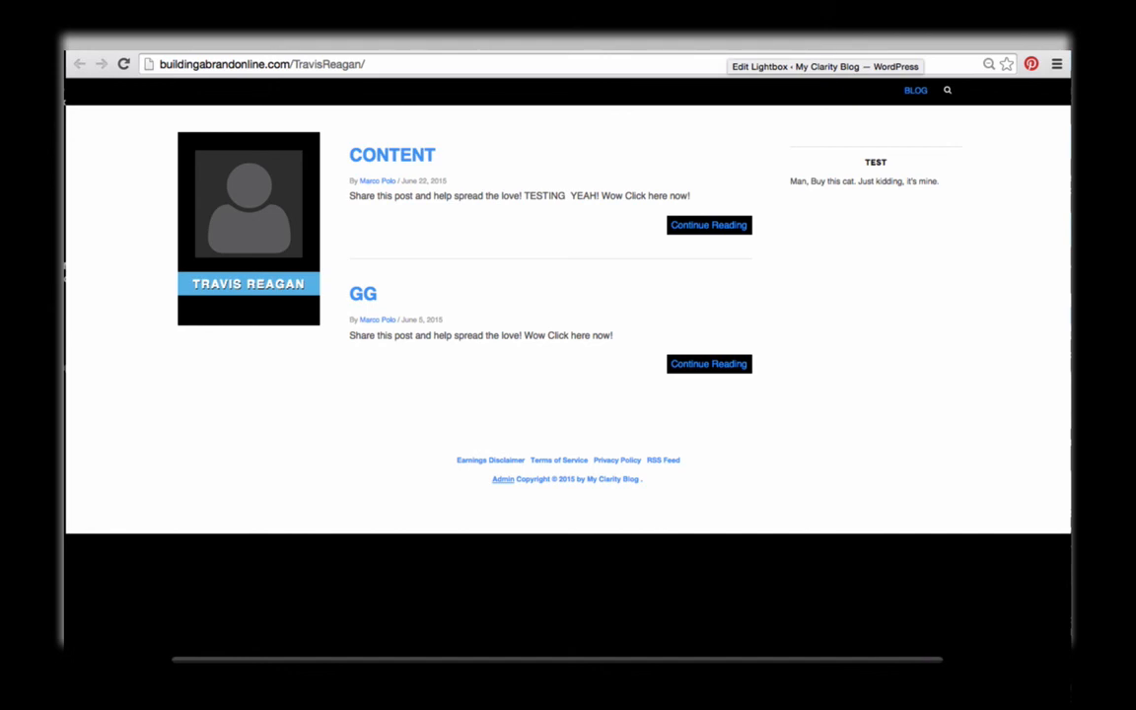
click(718, 46)
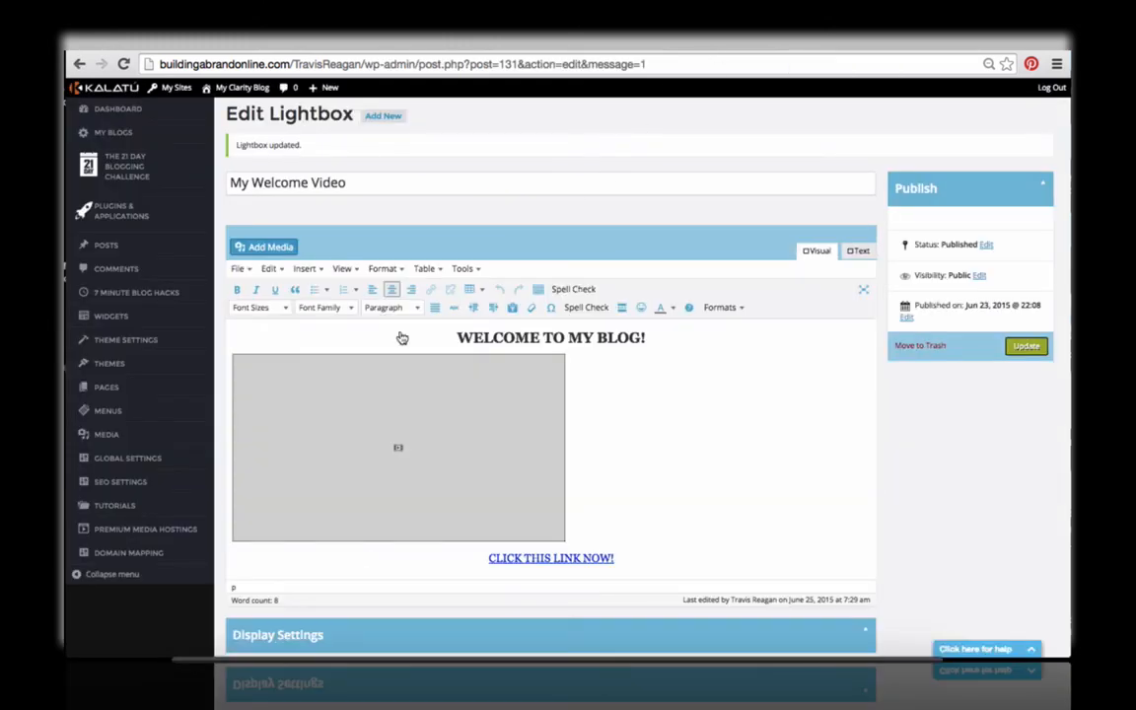